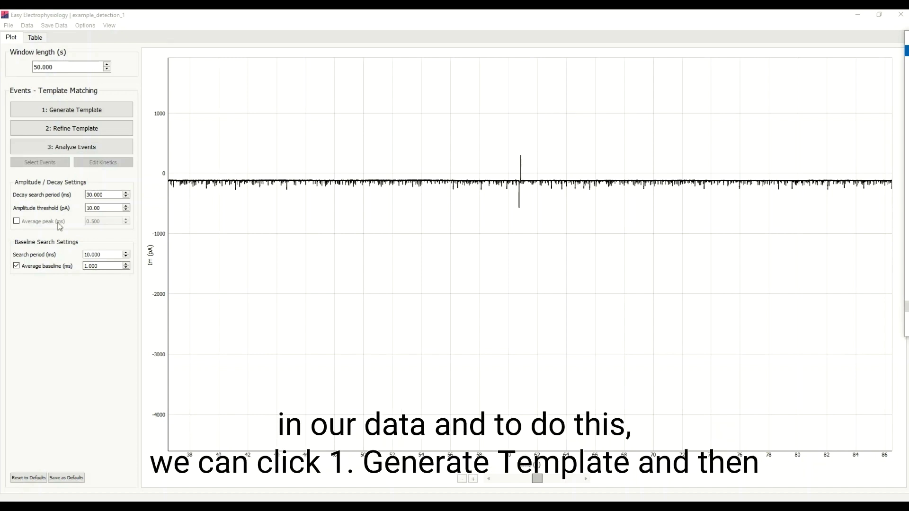
Open the Generate Template dialog from the Events - Template Matching panel
click(96, 110)
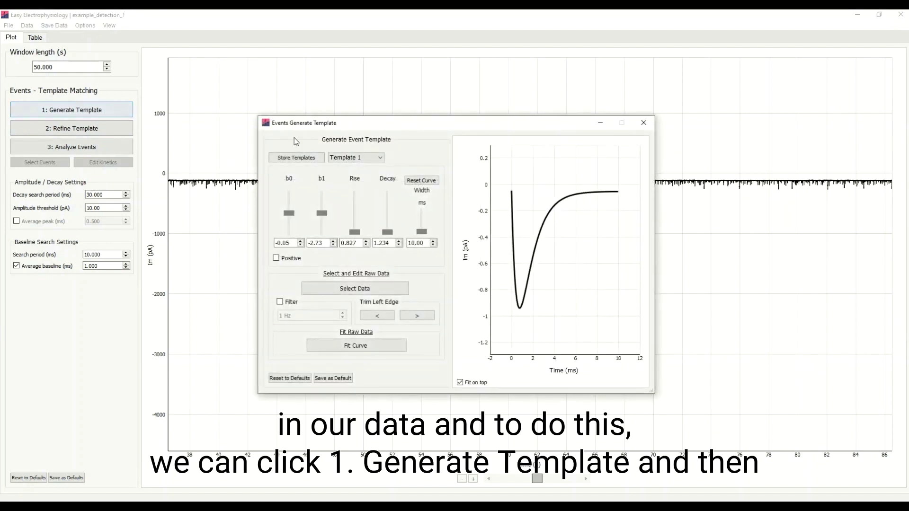
Start selecting an event from the recording and set the plot's mouse mode to Two Button
click(377, 287)
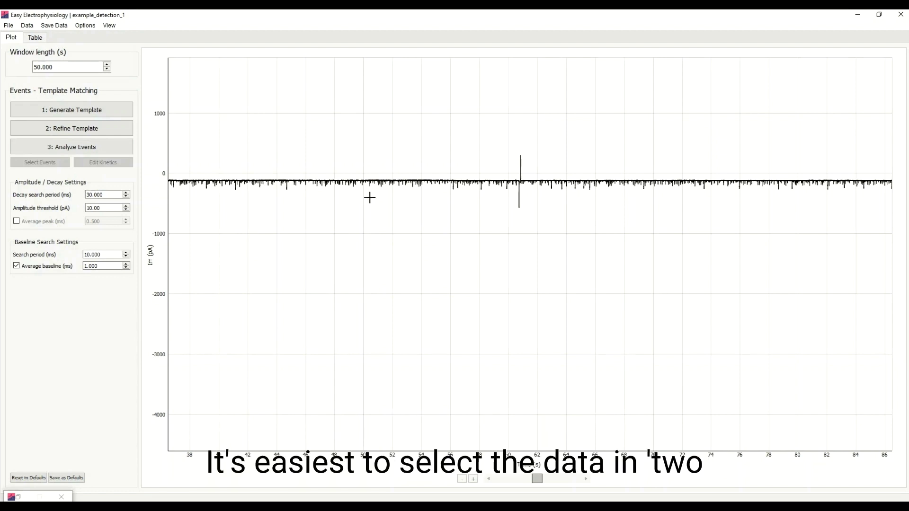
right_click(369, 197)
mouse_move(406, 215)
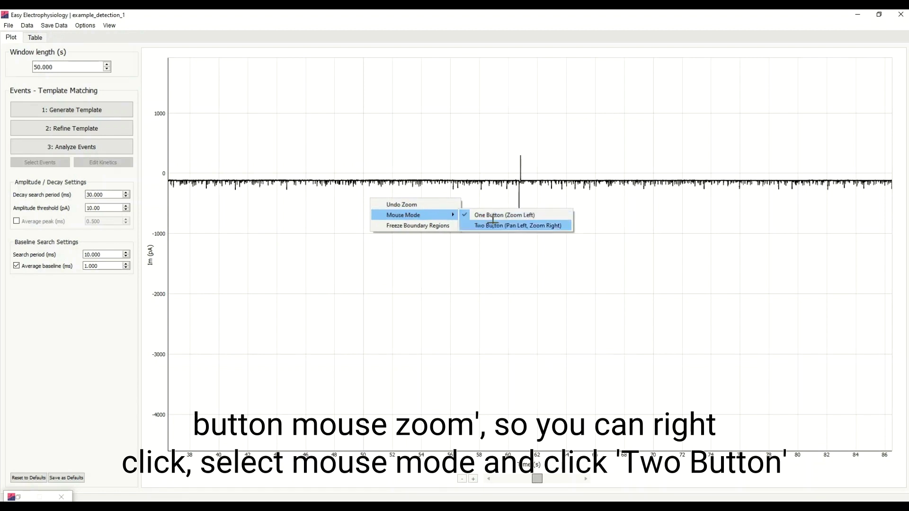
click(493, 225)
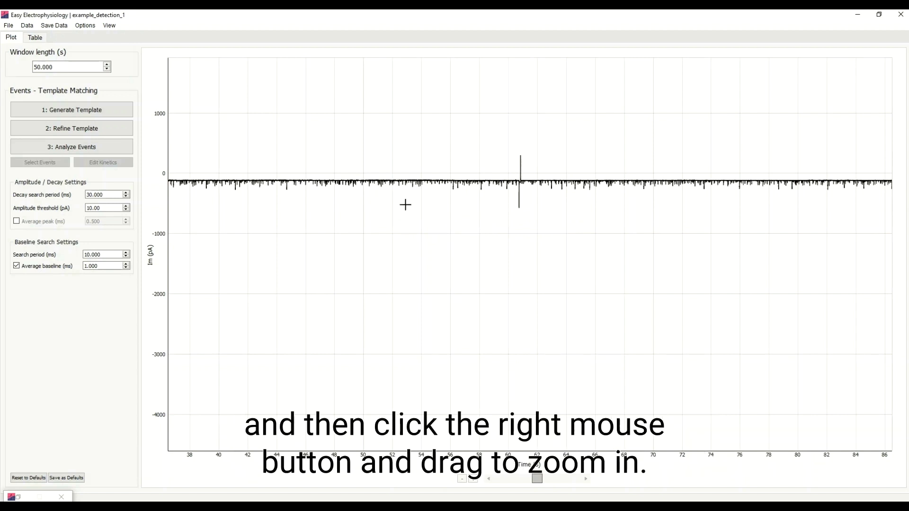
Zoom and pan through the trace, then box-select the large event near 54.04 s
drag(388, 189, 481, 118)
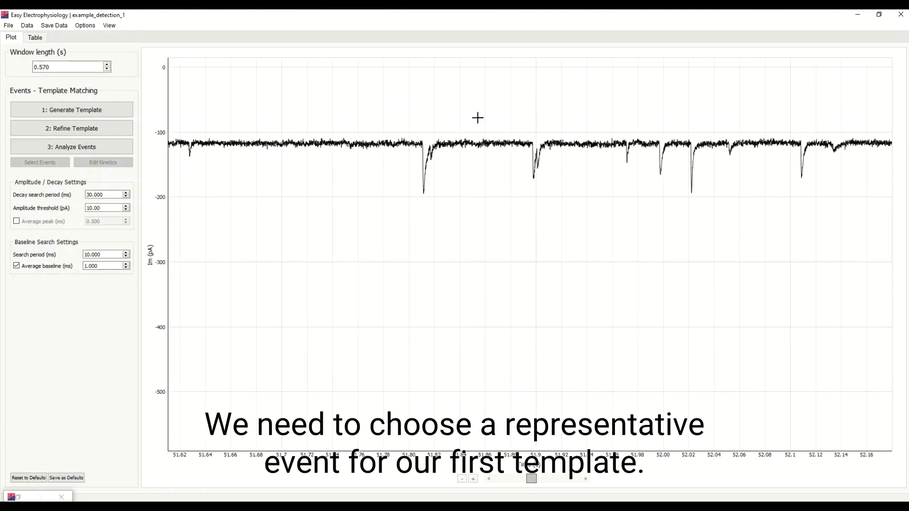
key(x)
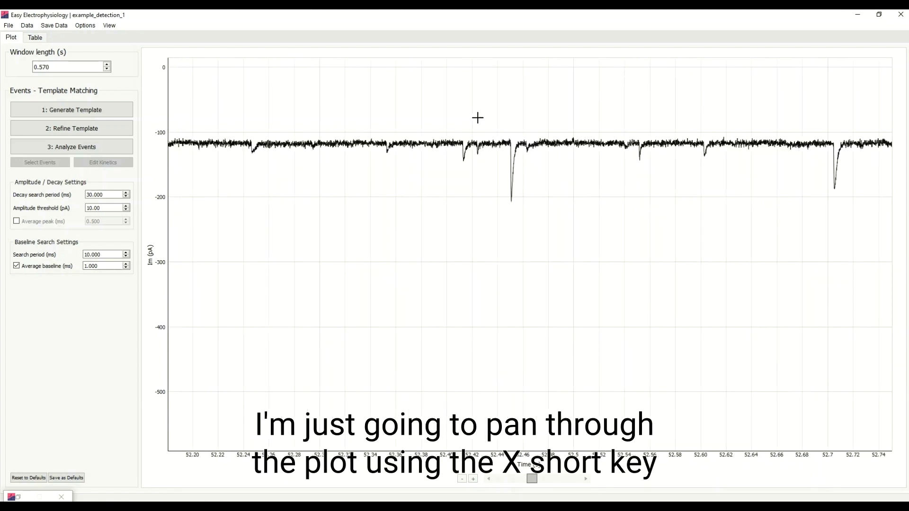
key(x)
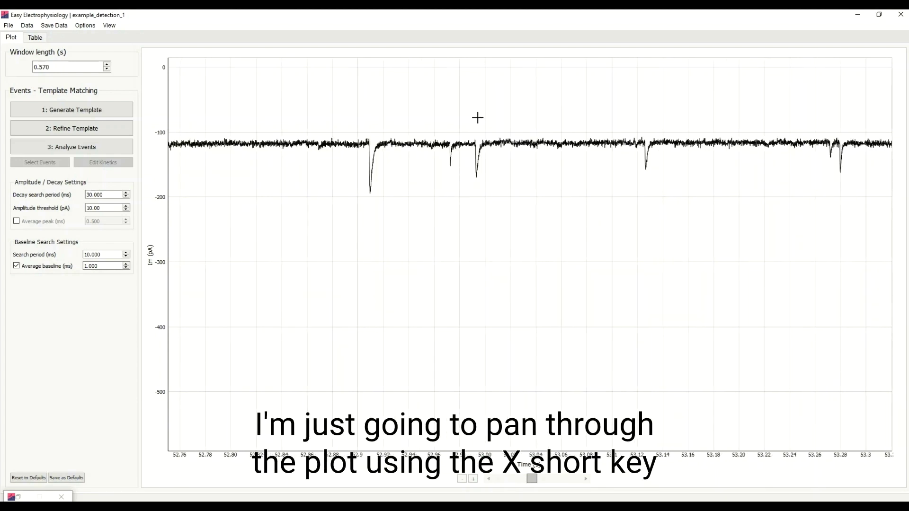
key(x)
key(x)
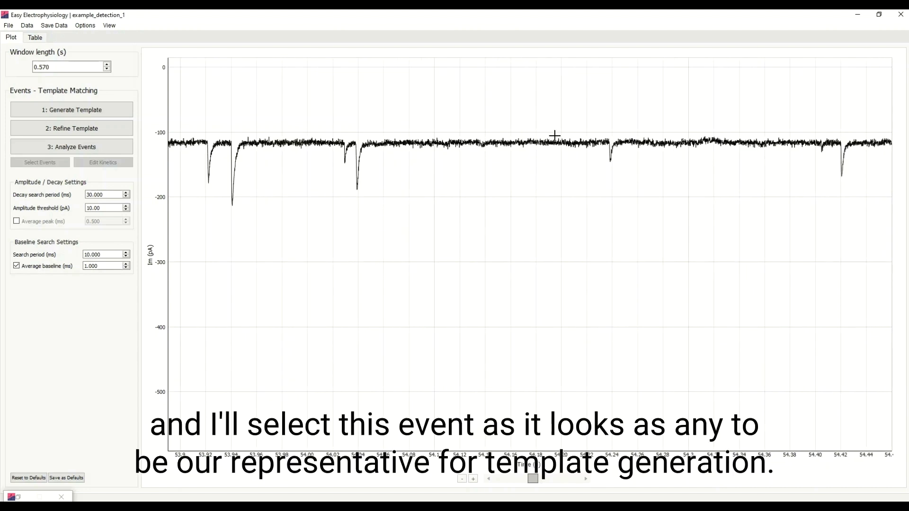
scroll(387, 135, up, 1)
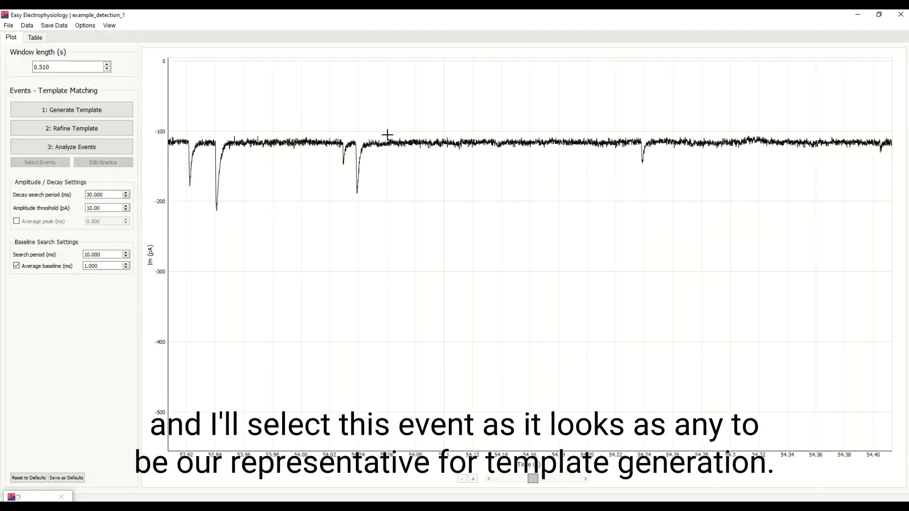
scroll(387, 136, up, 20)
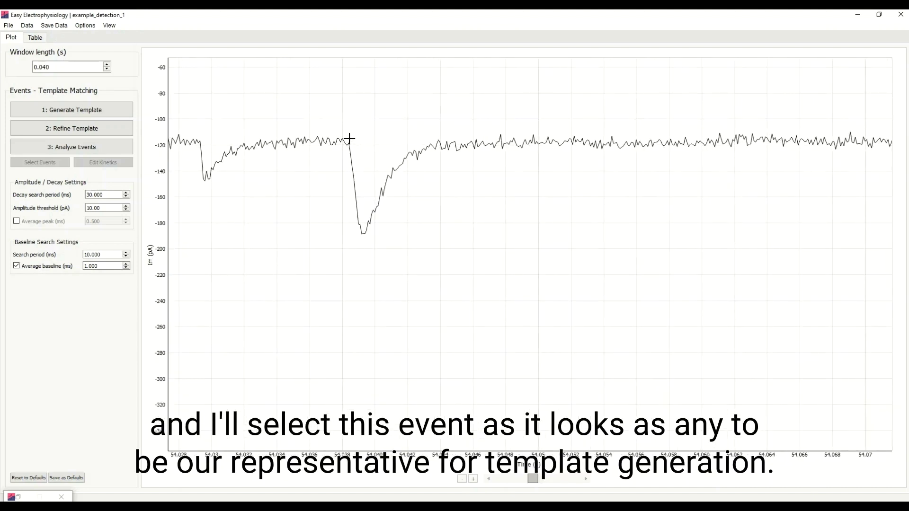
drag(349, 138, 478, 266)
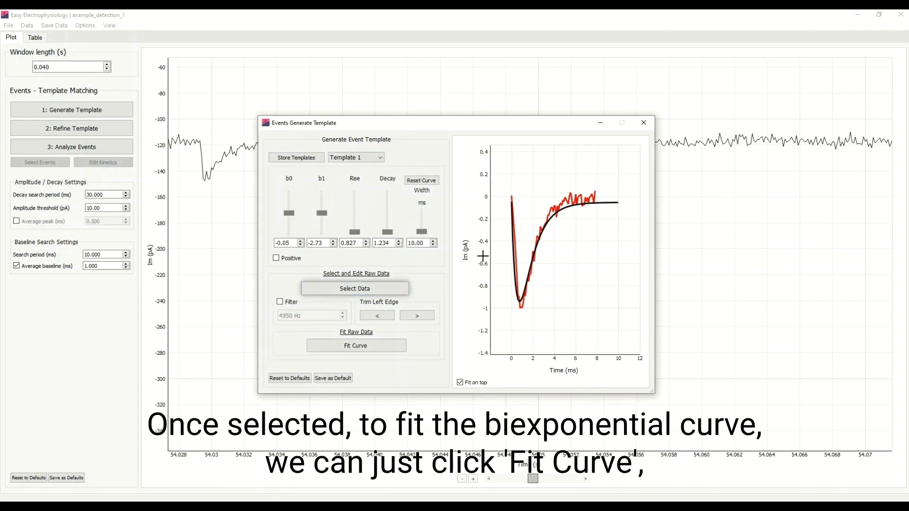
Fit the curve to the event, trim its left edge twice, and refit
click(383, 345)
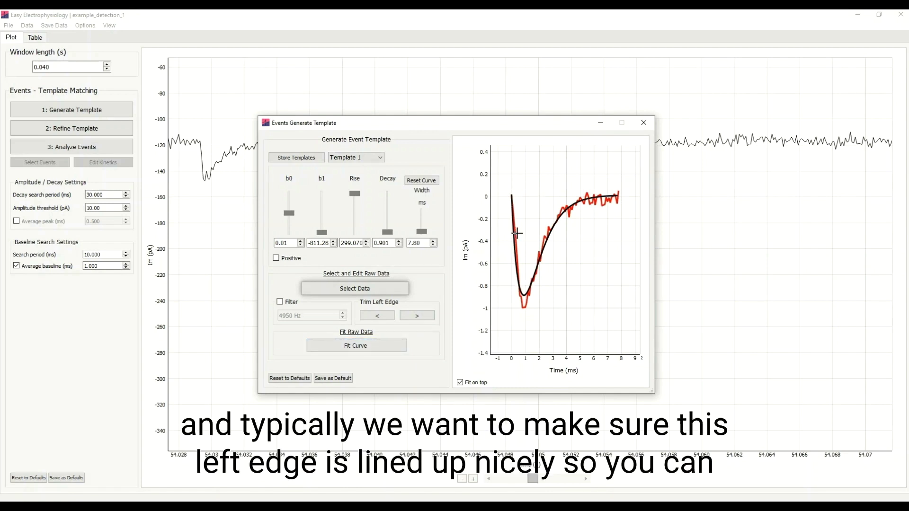
click(377, 314)
click(379, 313)
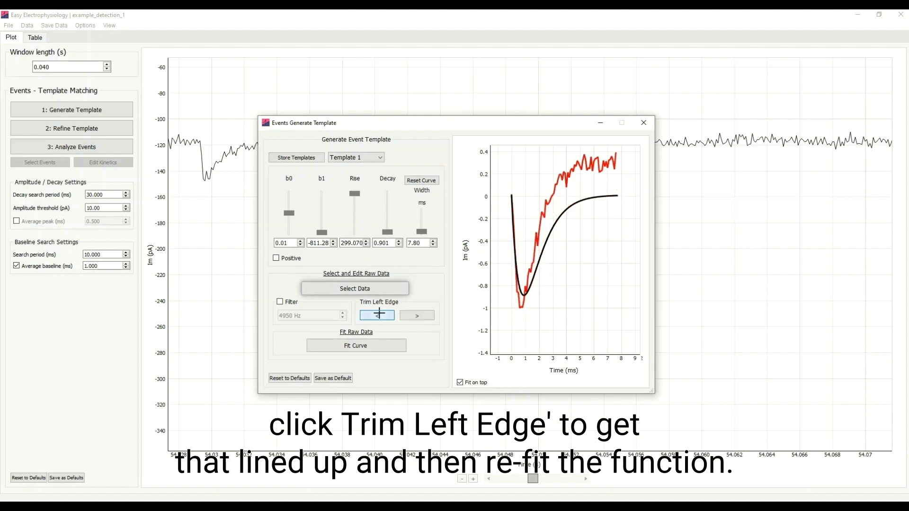
click(372, 344)
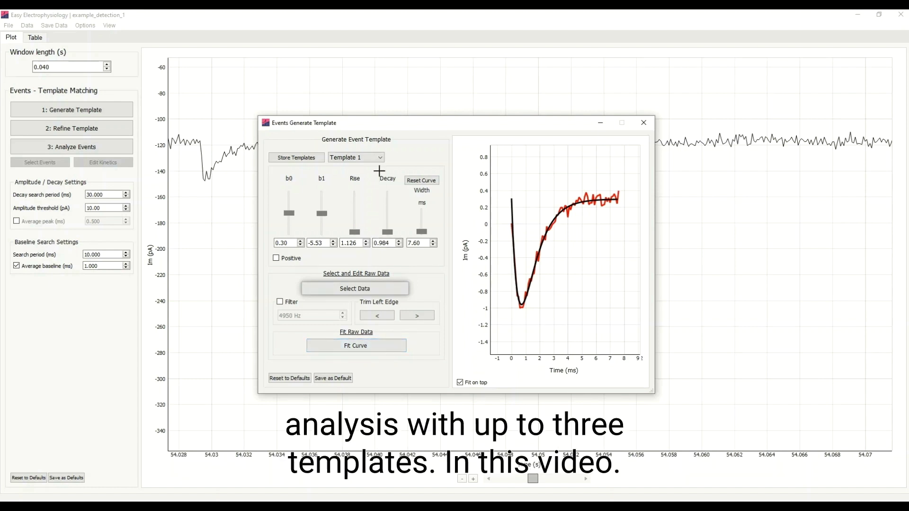
Keep Template 1, enable a lower-Hz filter, and refit (rise 1.185, decay 0.969)
click(377, 157)
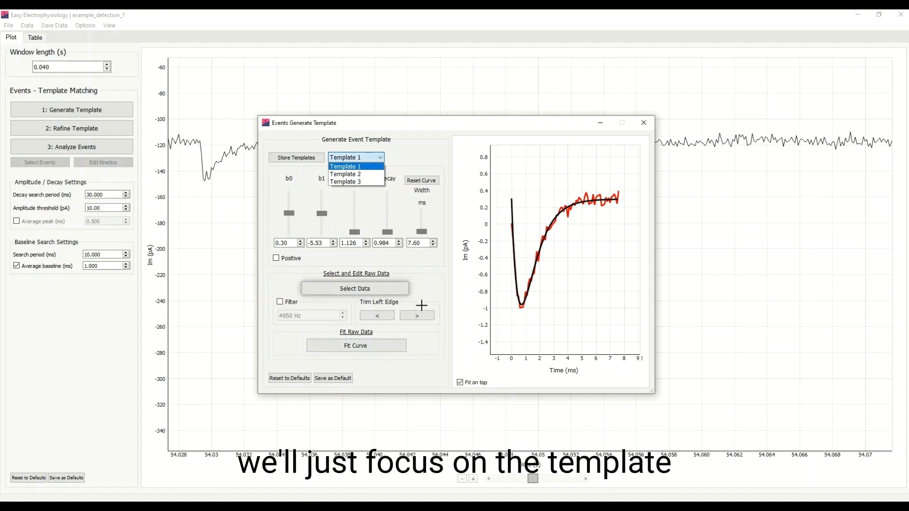
key(Down)
key(Down)
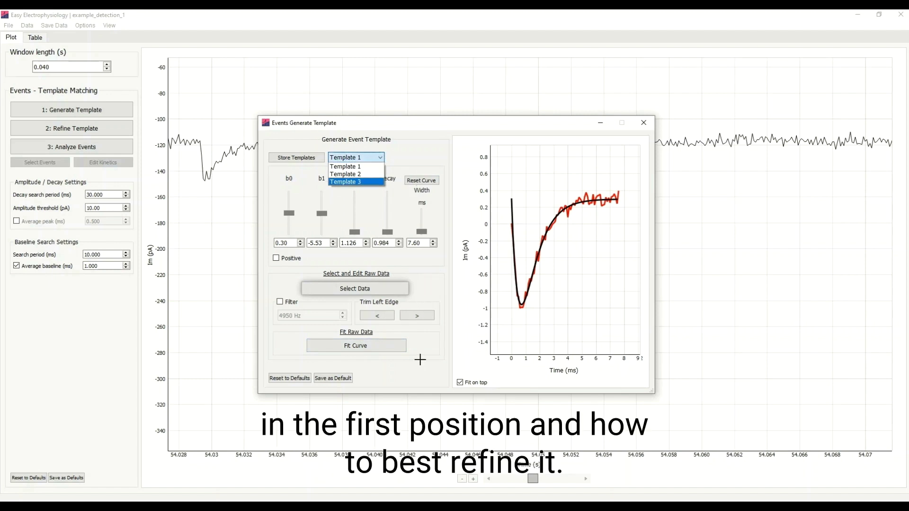
key(Escape)
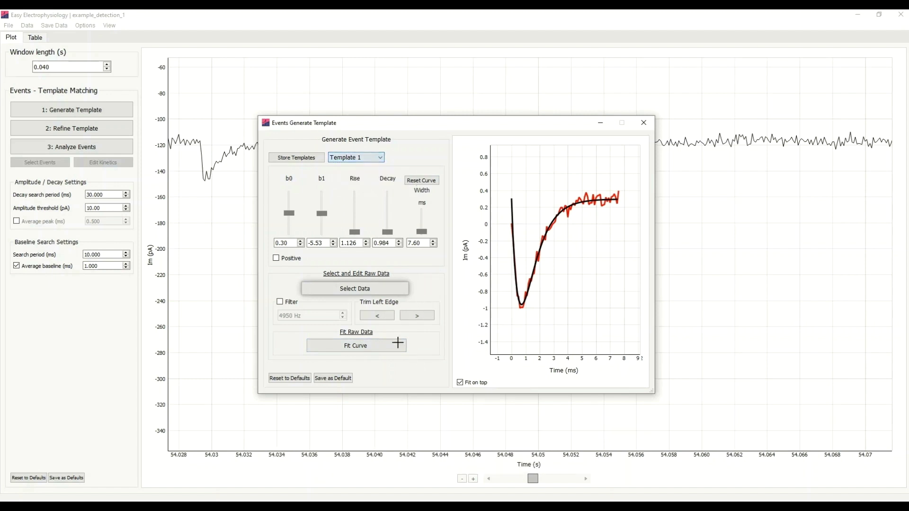
click(291, 301)
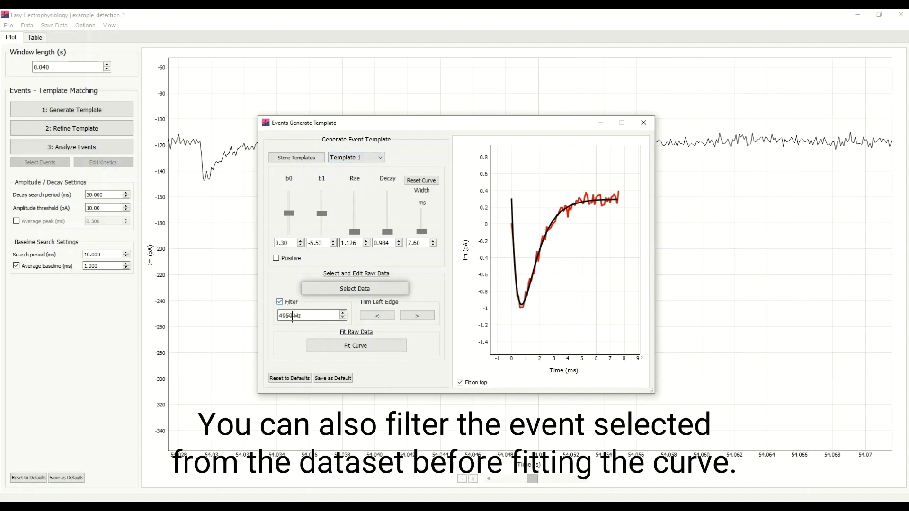
double_click(292, 315)
scroll(293, 315, down, 4)
click(342, 345)
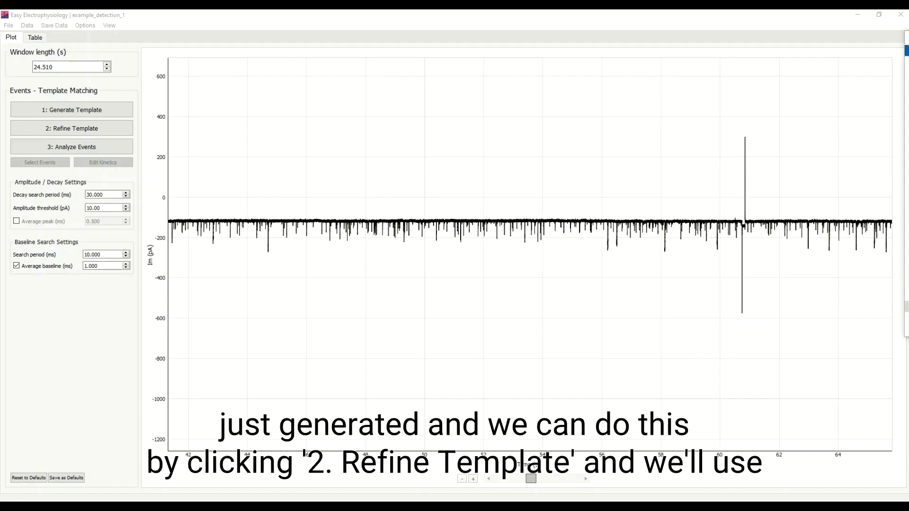
Open Refine Template beside the trace and fit all events: 1578 found at 0.40 cutoff
click(94, 129)
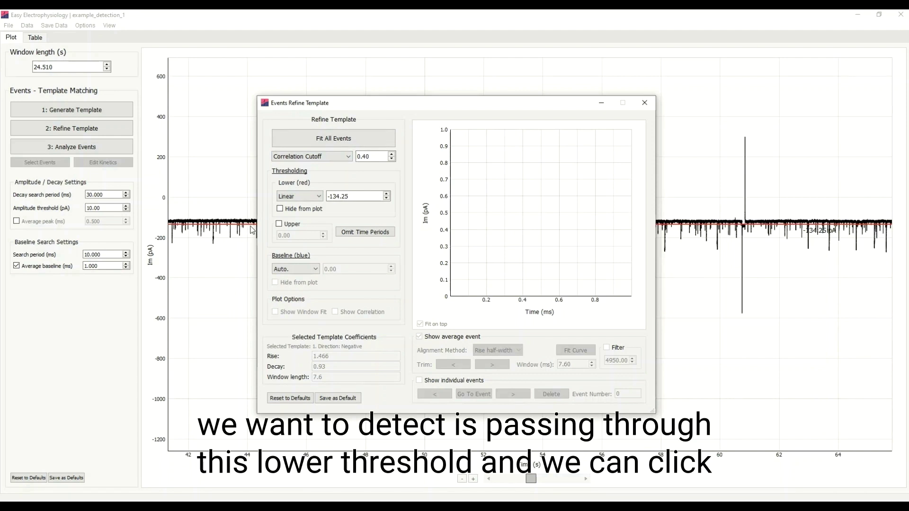
drag(320, 105, 537, 106)
click(519, 137)
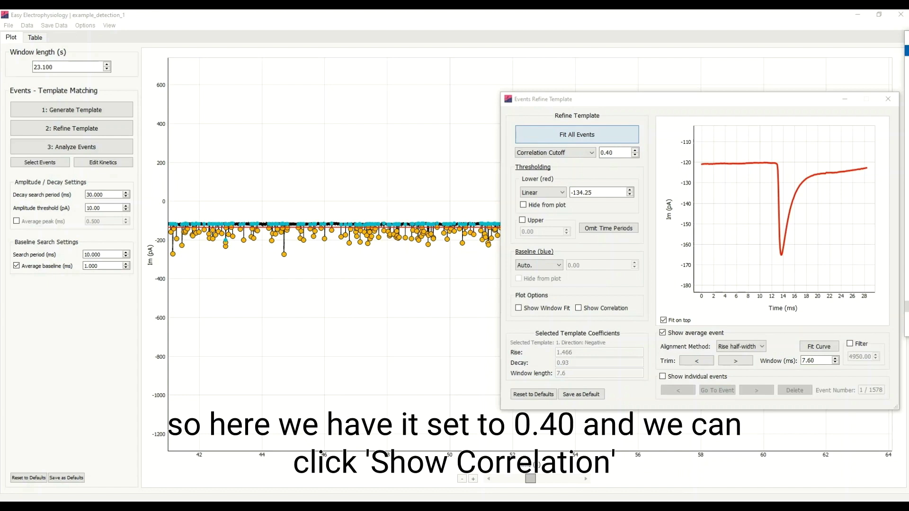
Show and rescale the correlation trace, then refit all events at 0.95 cutoff (831 events)
click(614, 313)
click(614, 314)
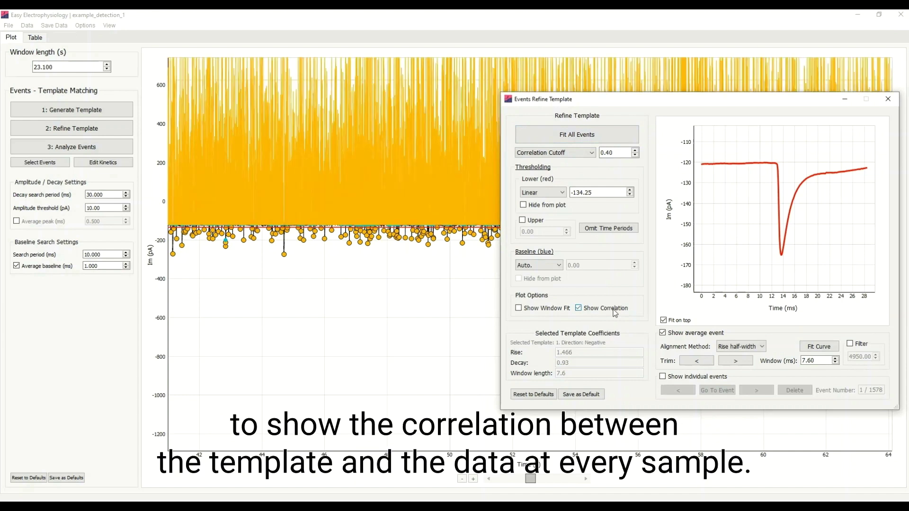
click(387, 123)
scroll(386, 128, down, 3)
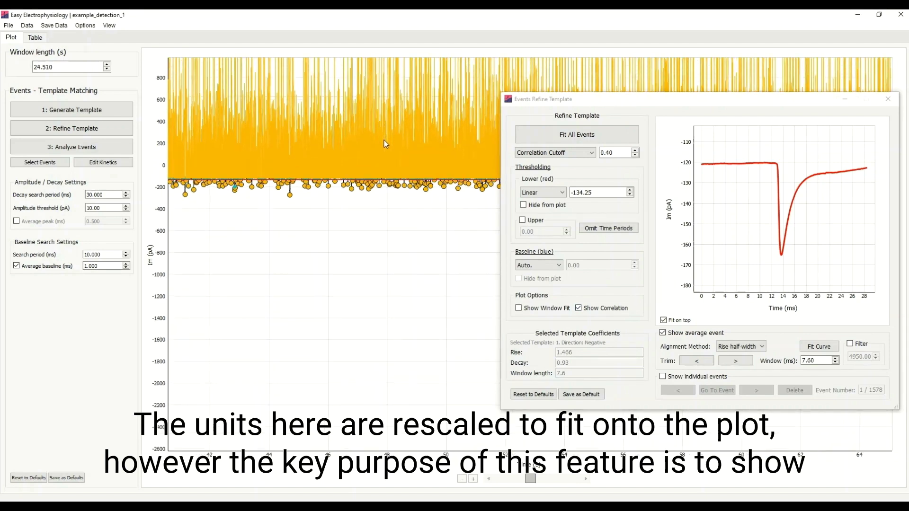
scroll(386, 144, down, 3)
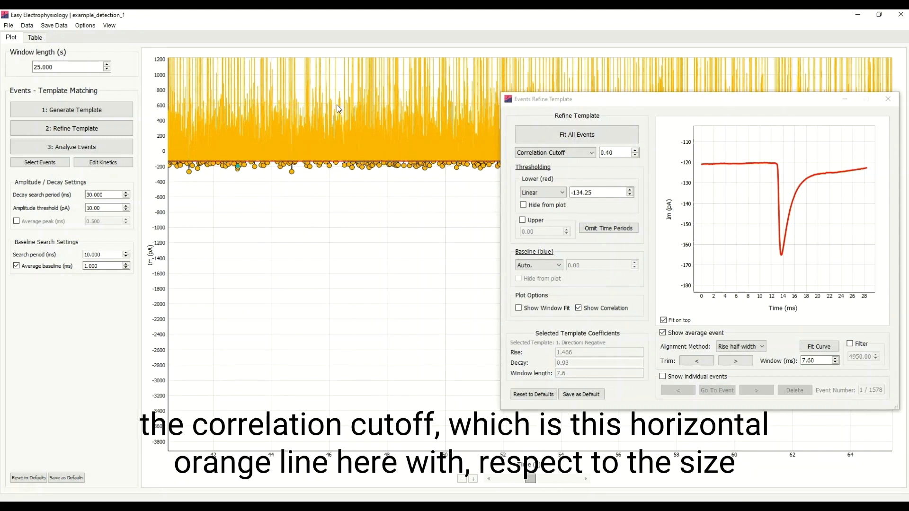
drag(381, 223, 385, 276)
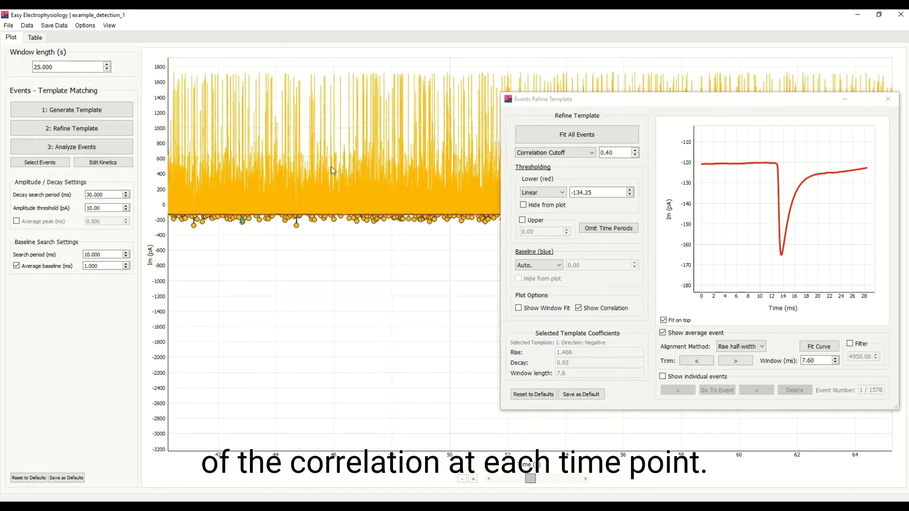
scroll(348, 166, up, 5)
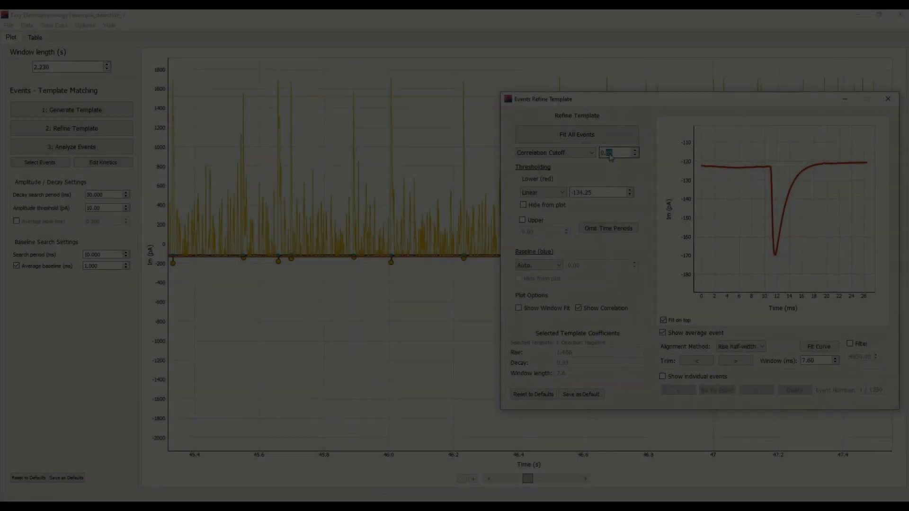
click(608, 140)
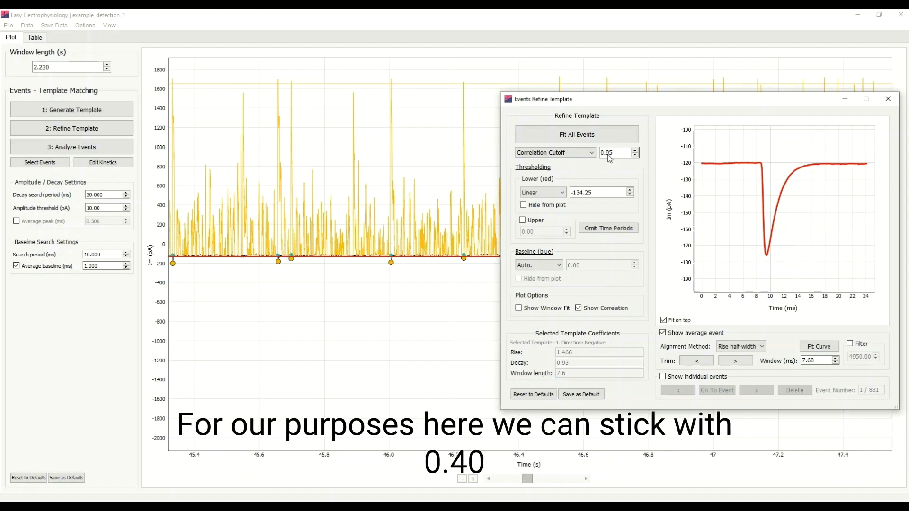
Change the correlation cutoff from 0.95 to 0.40 and switch detection to Deconvolution
drag(609, 155, 634, 159)
key(BackSpace)
key(BackSpace)
text(40)
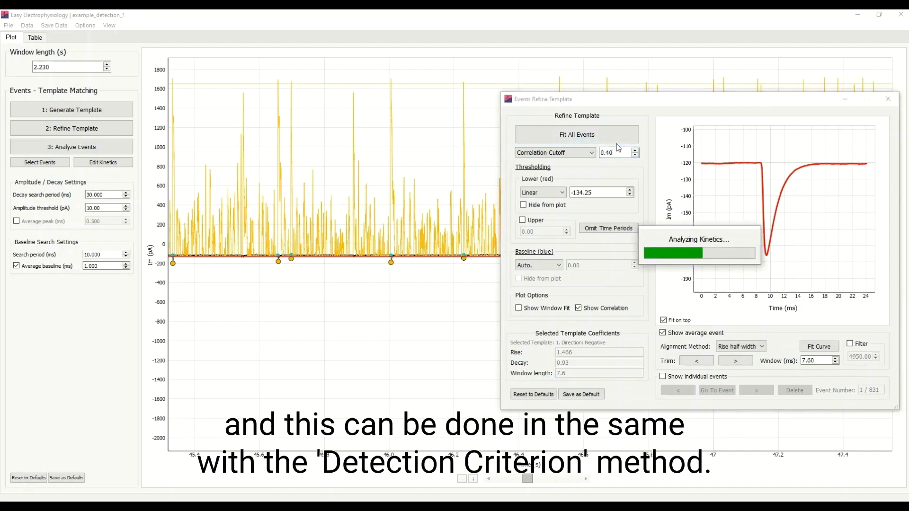
click(582, 154)
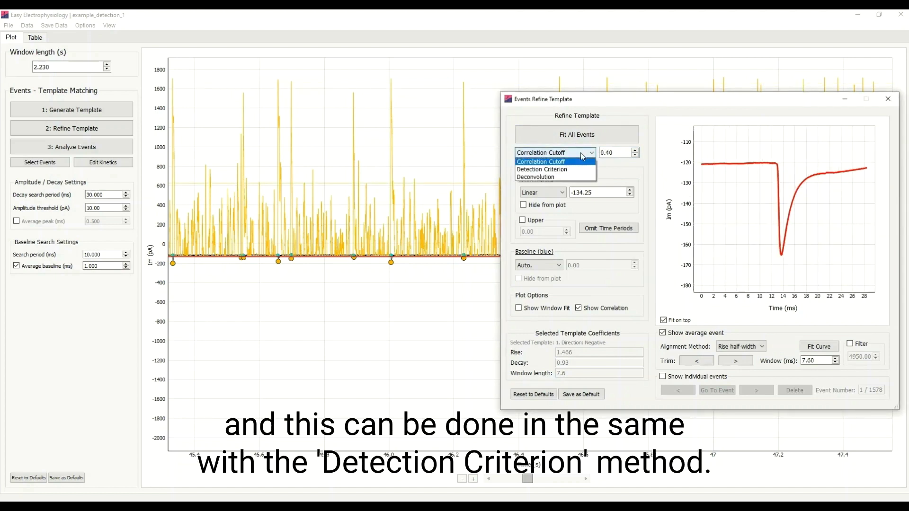
click(571, 176)
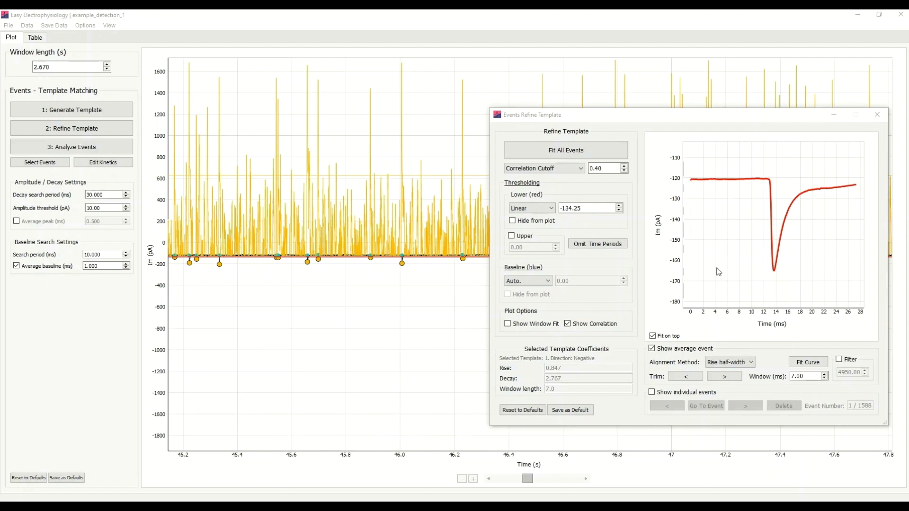
click(583, 326)
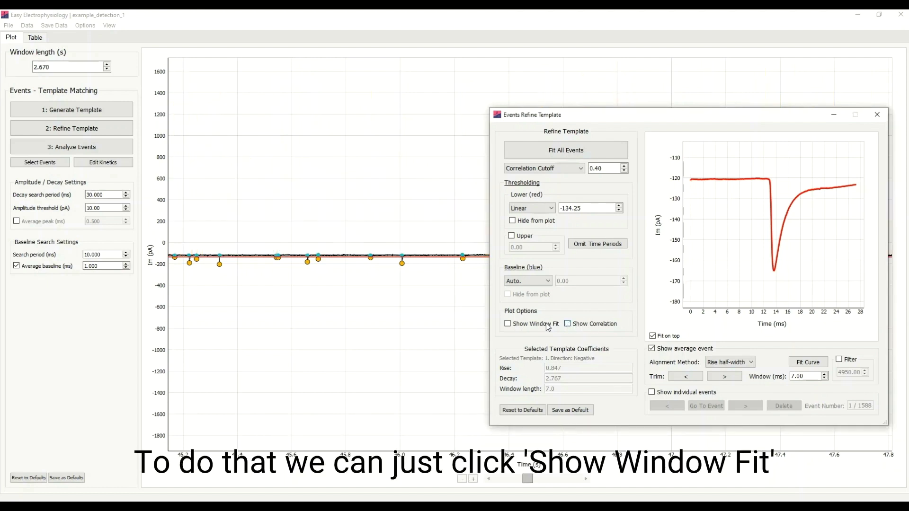
click(833, 115)
scroll(557, 233, up, 10)
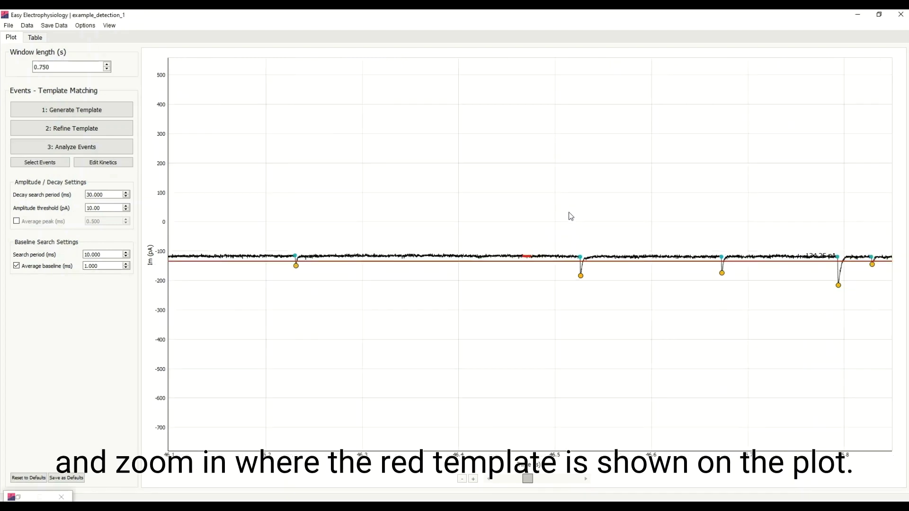
scroll(561, 205, down, 2)
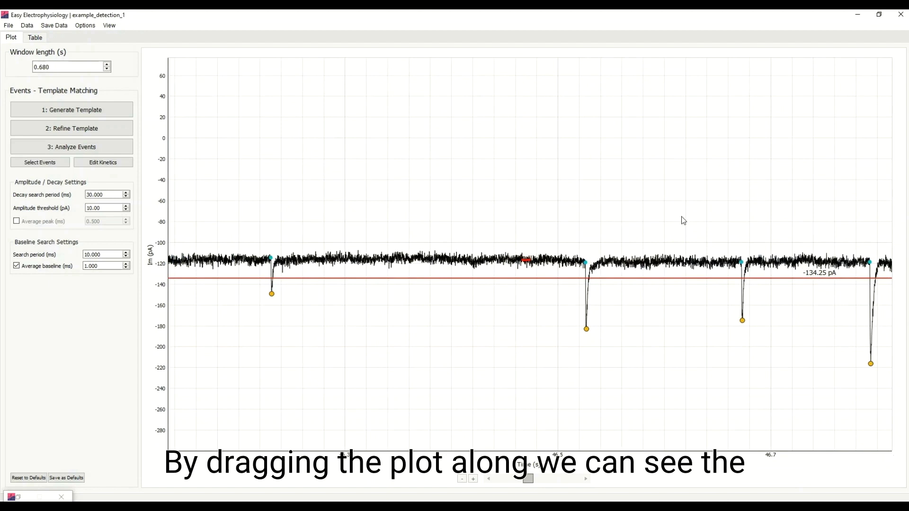
drag(680, 218, 619, 221)
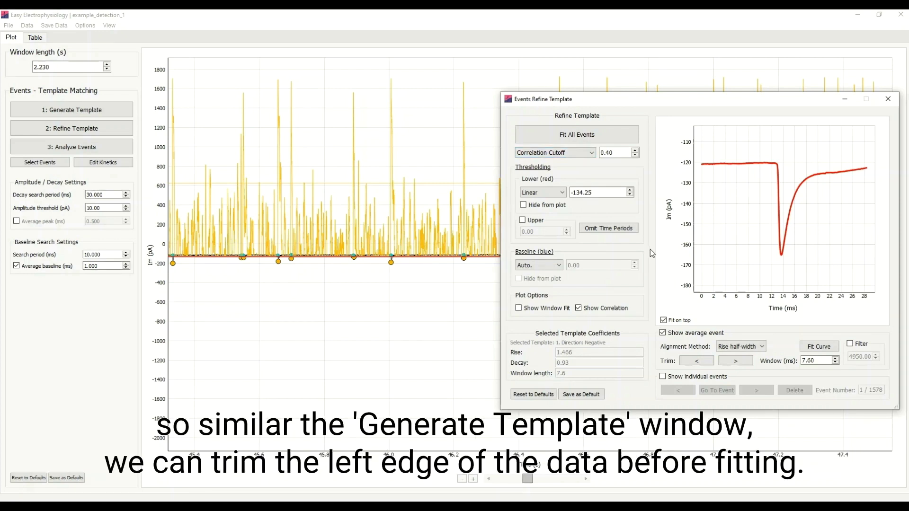
Trim the average event once, try Peak and Baseline alignment, then return to Rise half-width
drag(696, 360, 697, 361)
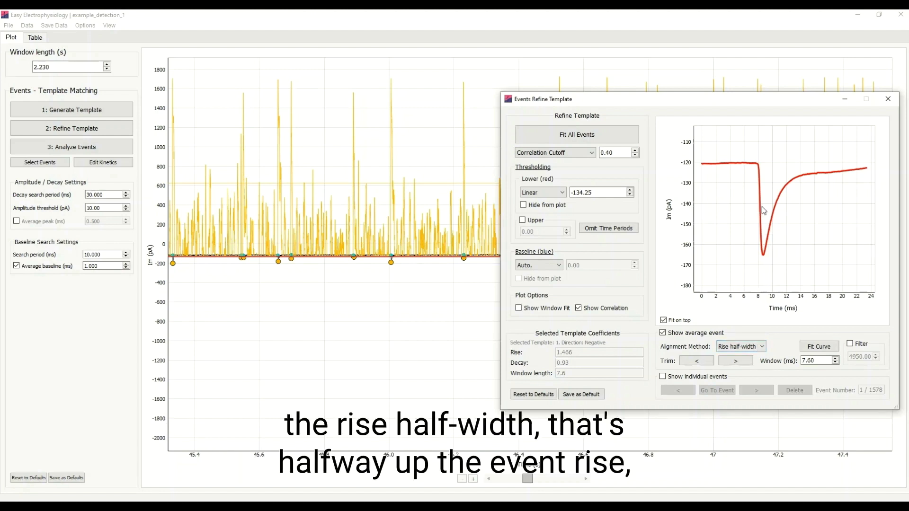
click(759, 348)
click(758, 363)
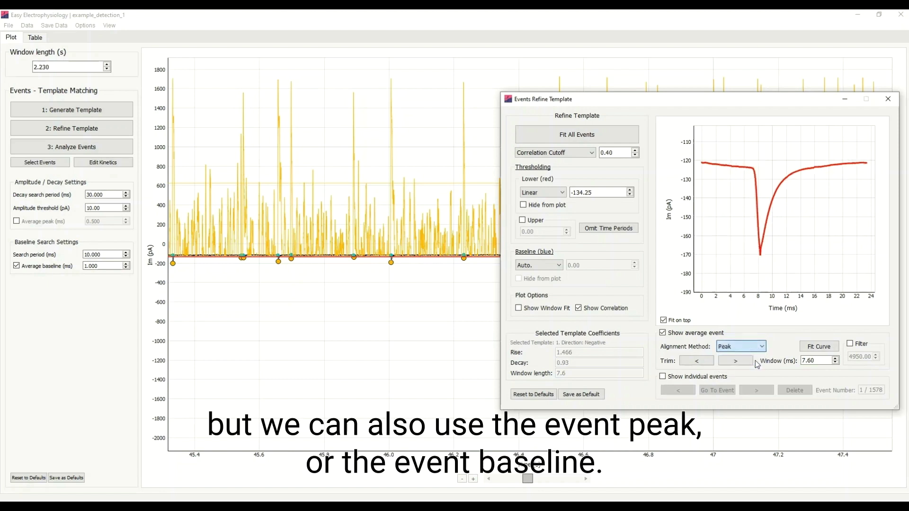
click(757, 346)
click(751, 370)
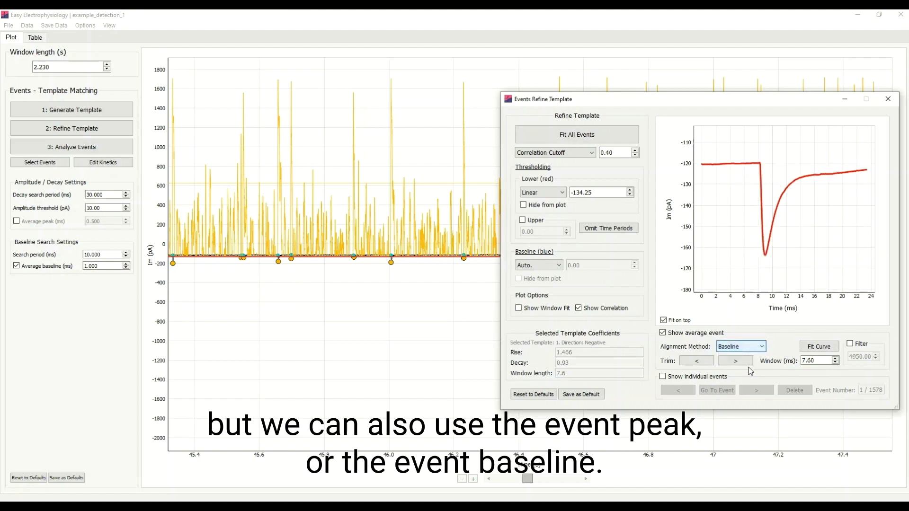
click(757, 348)
click(752, 356)
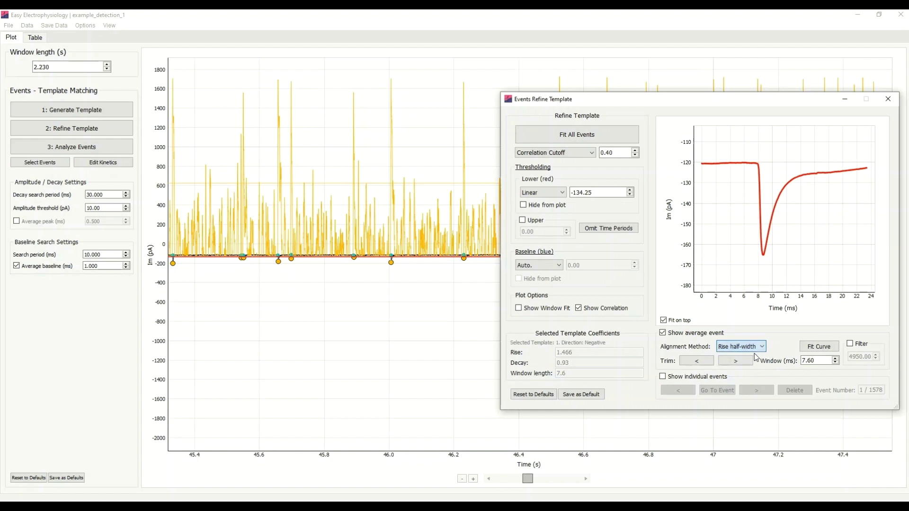
Trim the average event's left edge to its onset and fit the template (rise 0.46, decay 1.472)
click(696, 360)
click(696, 360)
click(696, 361)
click(696, 360)
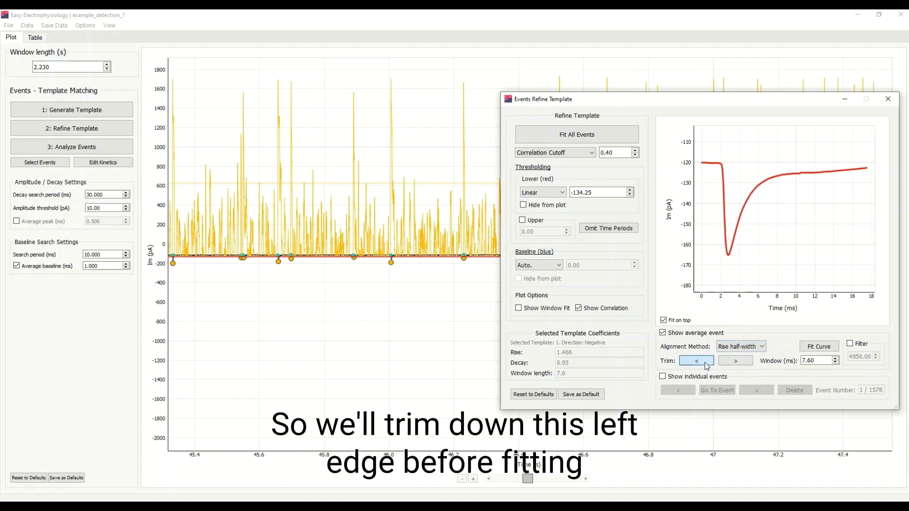
click(705, 363)
click(705, 364)
click(705, 364)
click(705, 363)
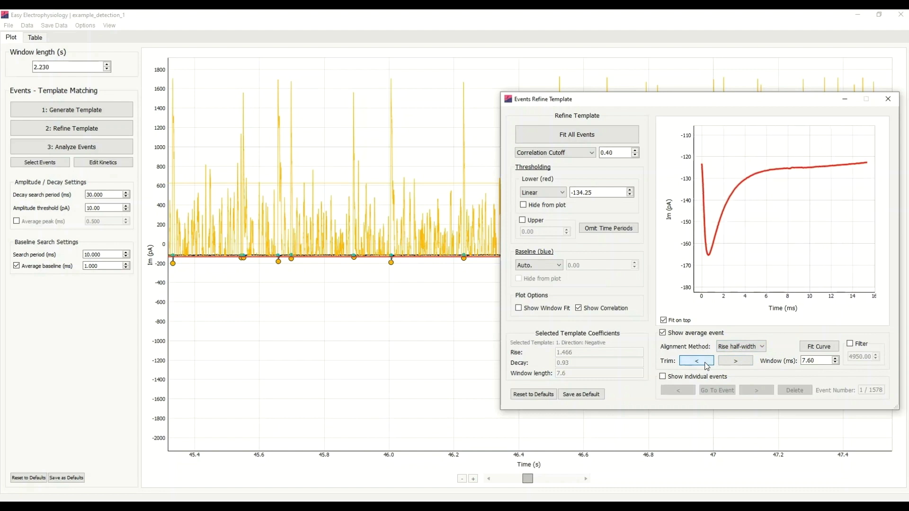
click(704, 362)
click(733, 361)
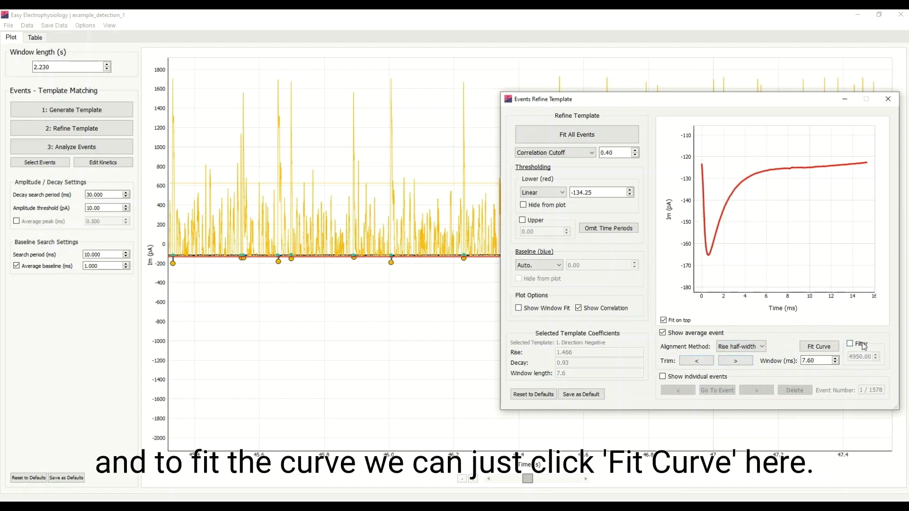
click(828, 347)
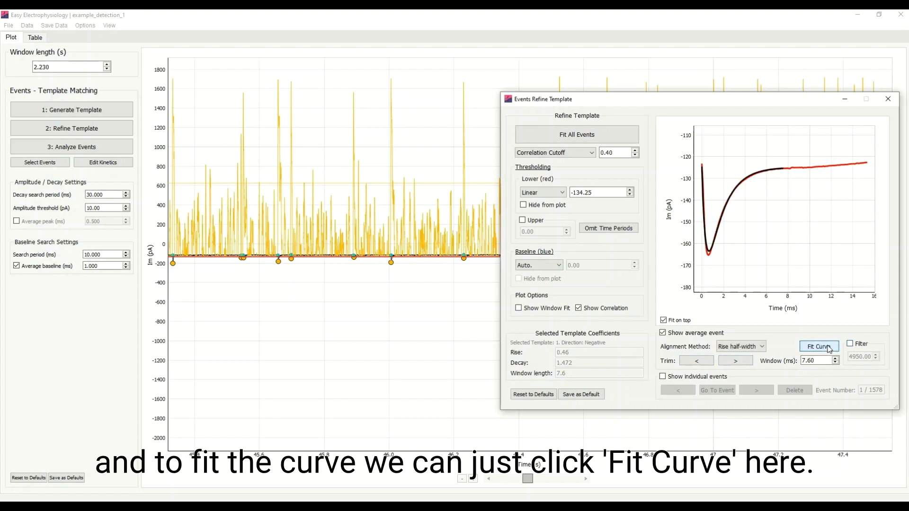
Change the fit window from 7.60 to 13 ms and refit (rise 0.441, decay 1.517)
drag(823, 361, 791, 364)
text(13)
click(812, 351)
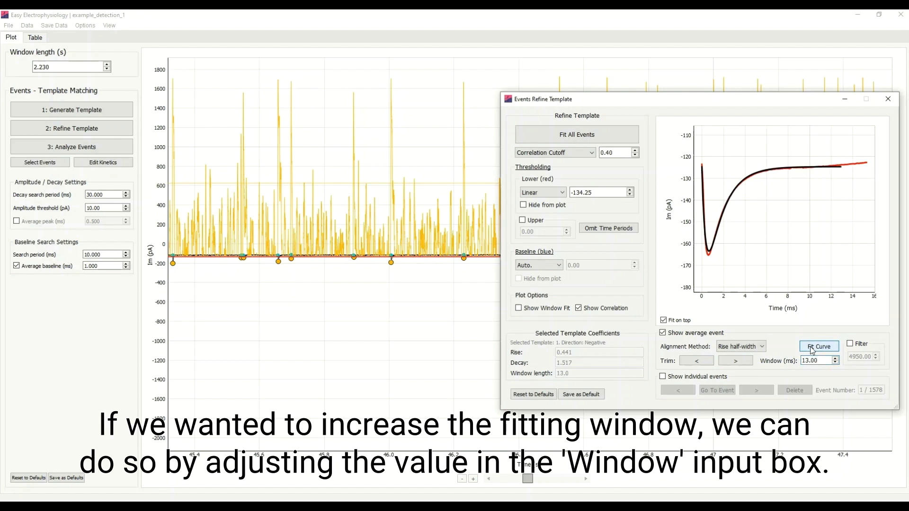
click(704, 377)
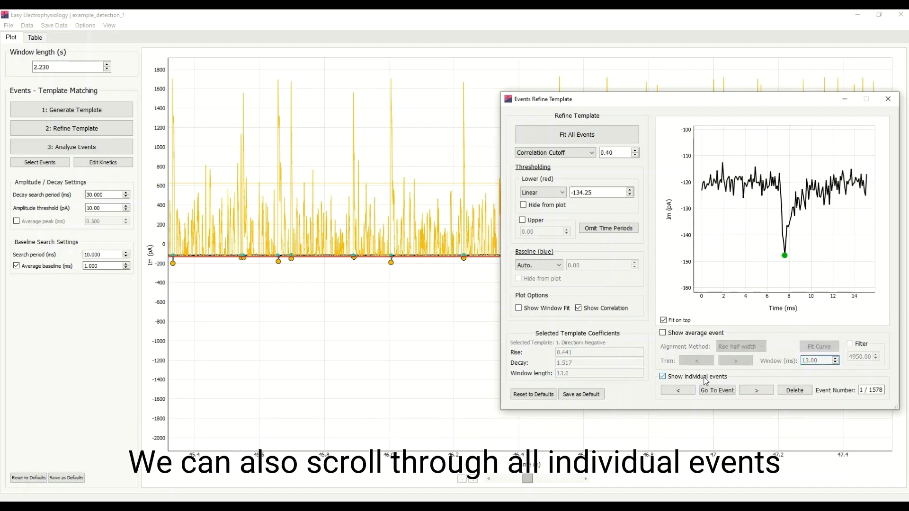
click(764, 394)
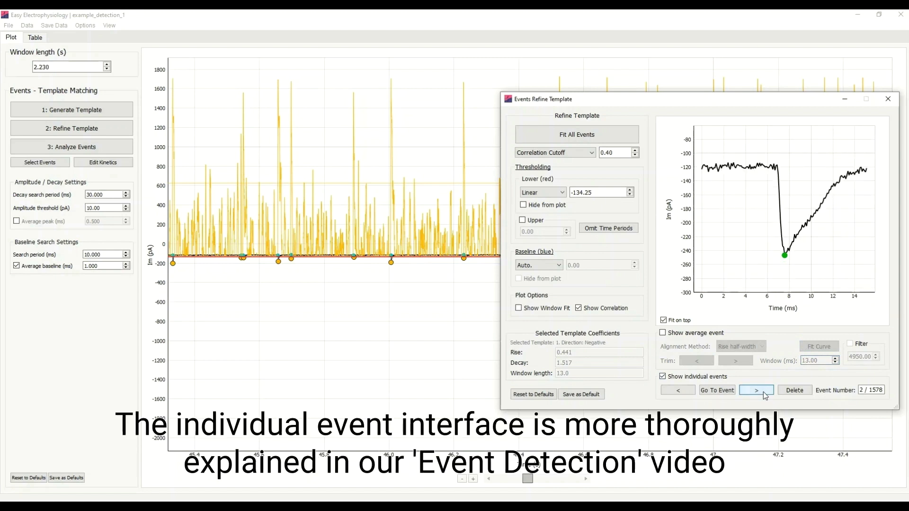
click(764, 395)
click(764, 394)
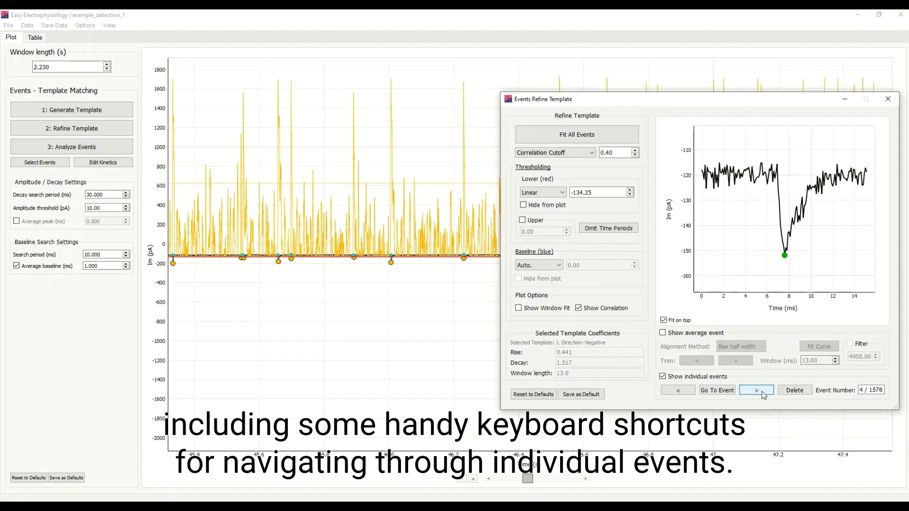
click(719, 377)
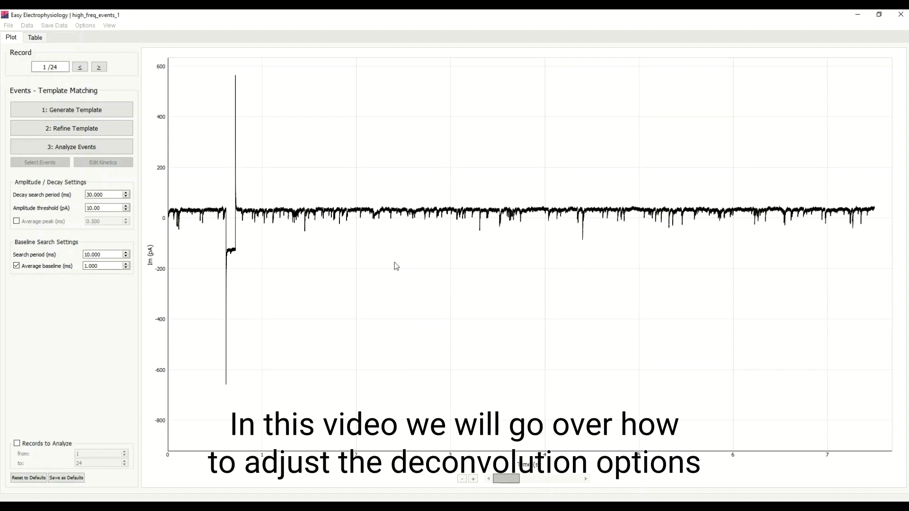
Use 1-button mode to zoom high_freq_events_1 to about 1.72–2.22 s, then open Refine Template
right_click(393, 262)
mouse_move(422, 282)
click(509, 288)
drag(341, 212, 397, 200)
scroll(402, 194, up, 3)
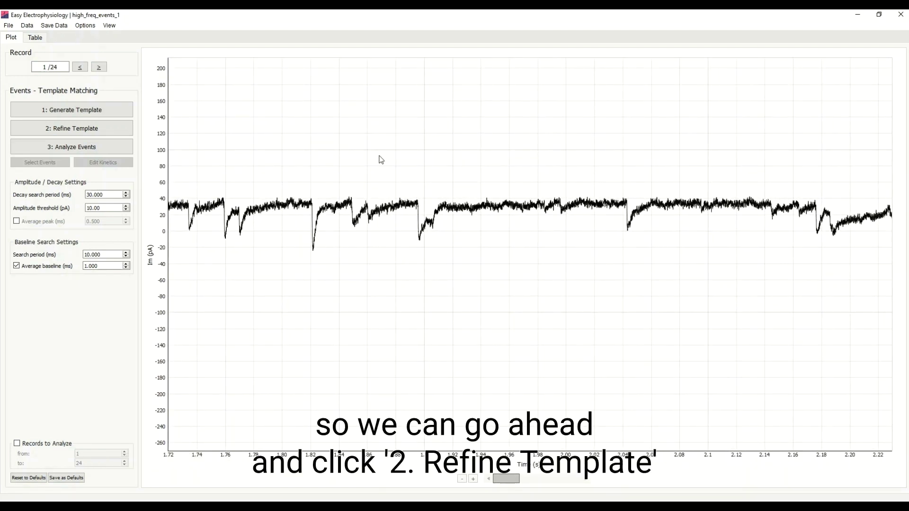
click(116, 132)
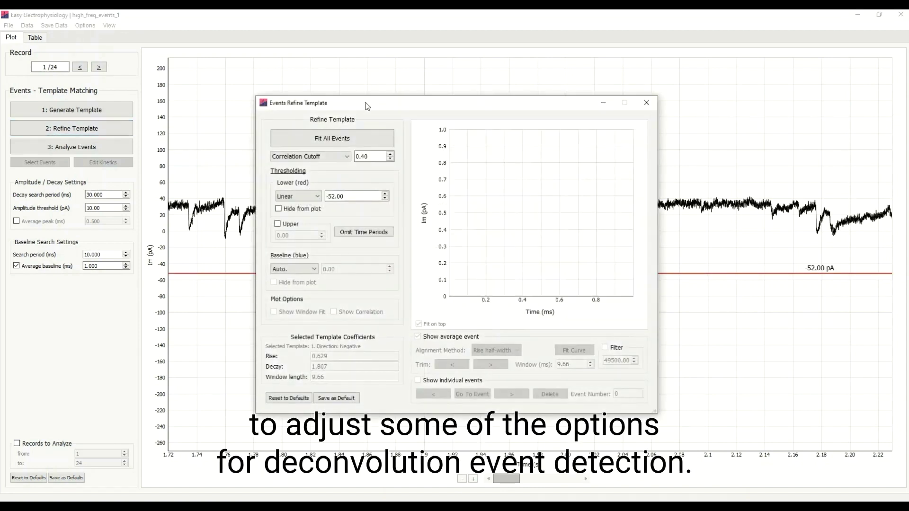
Raise the lower detection threshold on the trace to about 22.73
drag(356, 102, 572, 99)
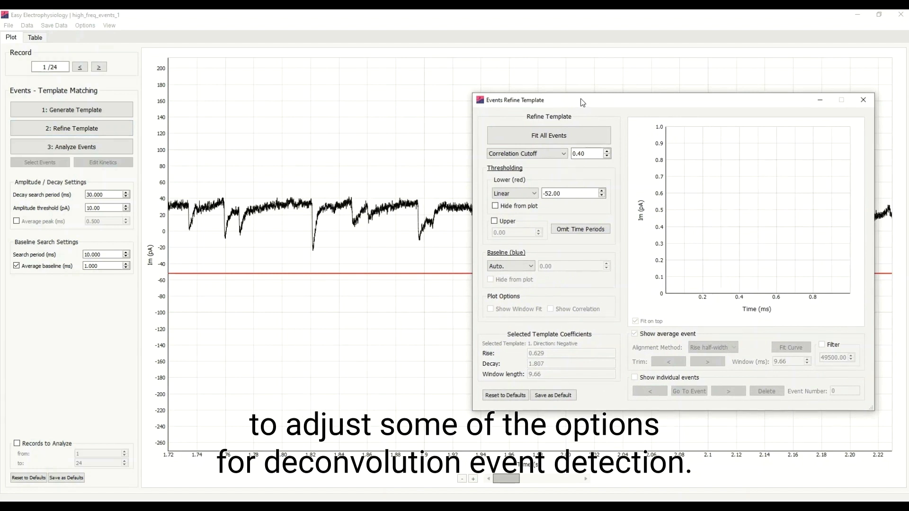
click(420, 263)
drag(421, 273, 430, 213)
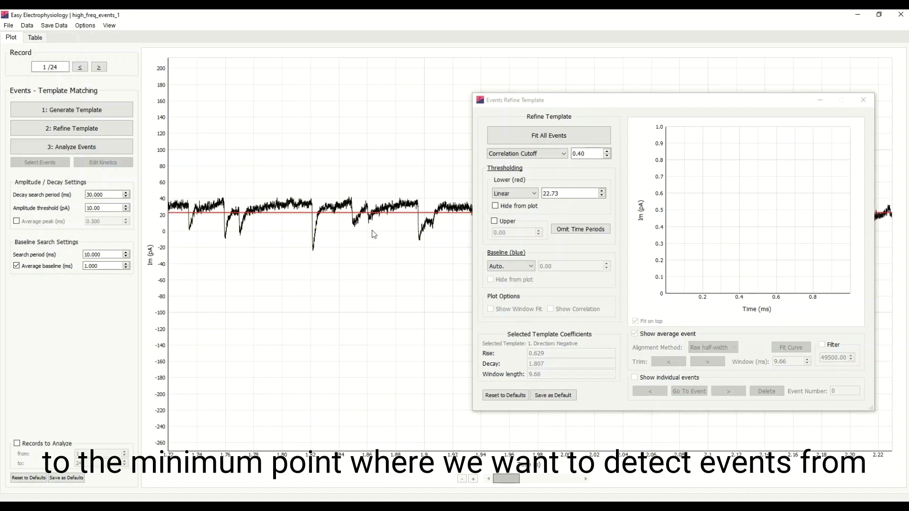
Limit the records to analyze to record 1 only
click(60, 446)
double_click(90, 463)
text(1)
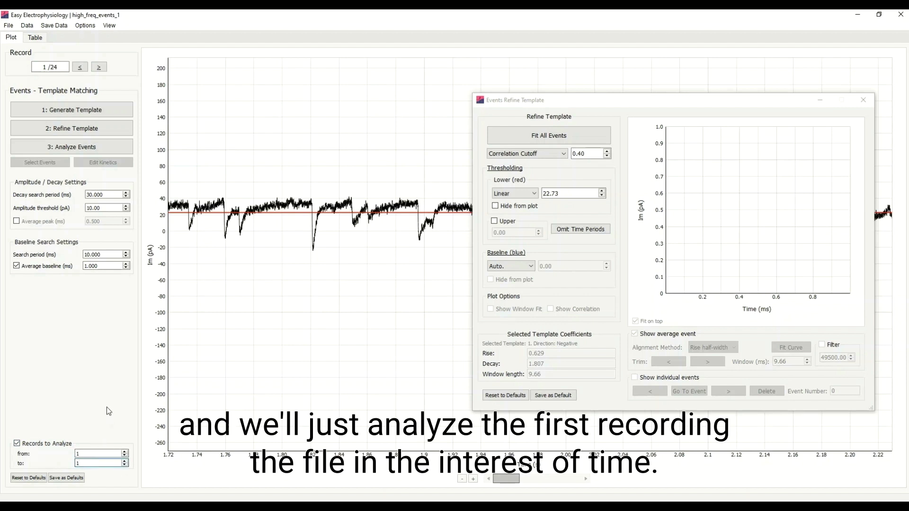
click(539, 154)
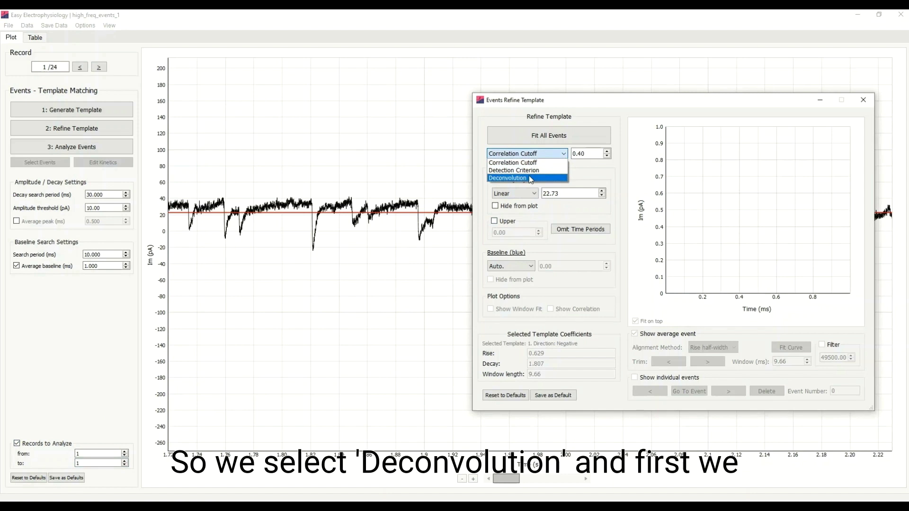
Detect all events by deconvolution, finding 170 events, and overlay the deconvolution trace
click(529, 177)
click(541, 137)
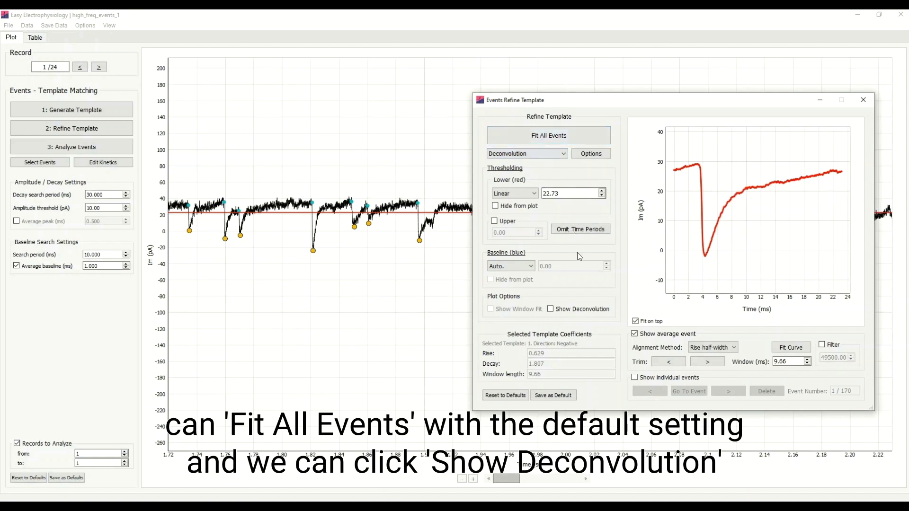
click(586, 310)
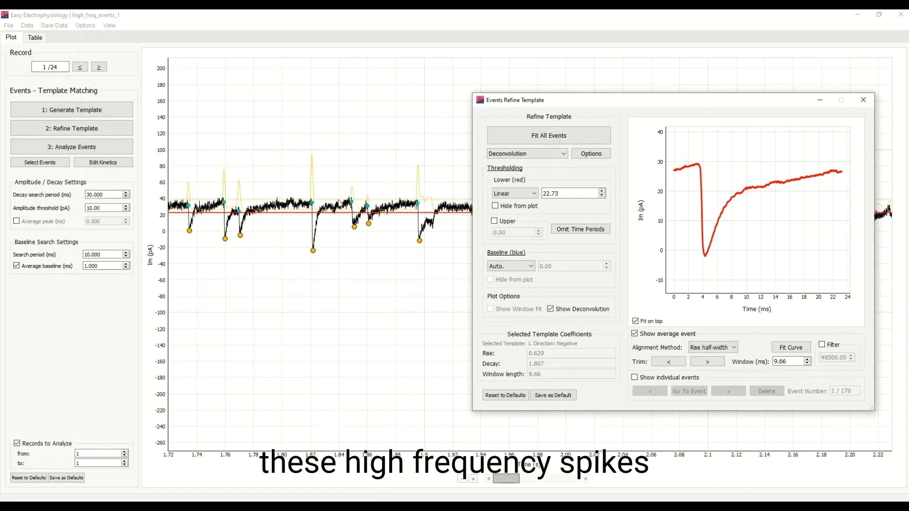
Zoom into the trace and bring up the Deconvolution Options settings
right_click(328, 202)
mouse_move(373, 217)
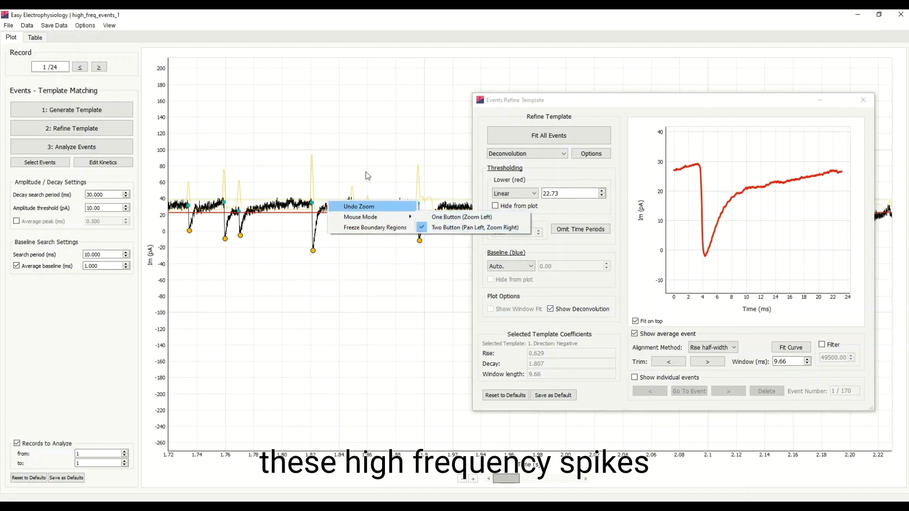
click(342, 185)
scroll(311, 192, up, 3)
scroll(343, 188, up, 2)
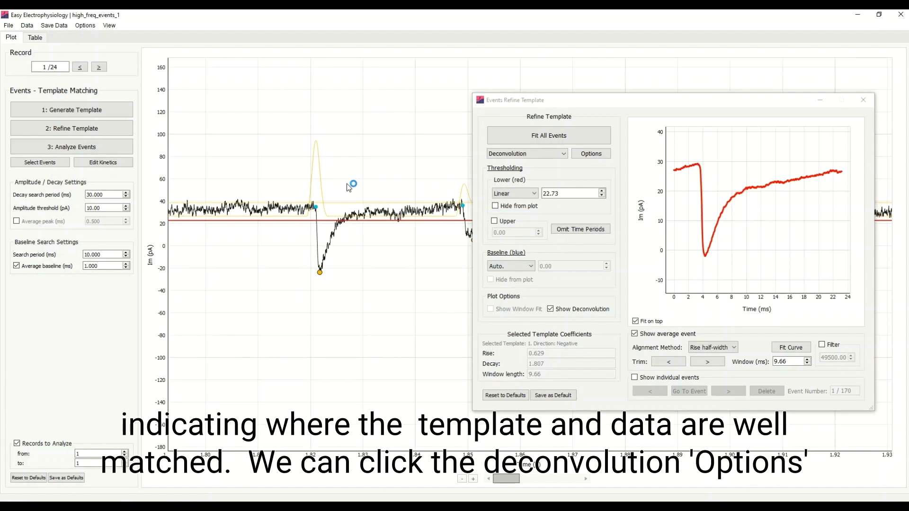
click(594, 154)
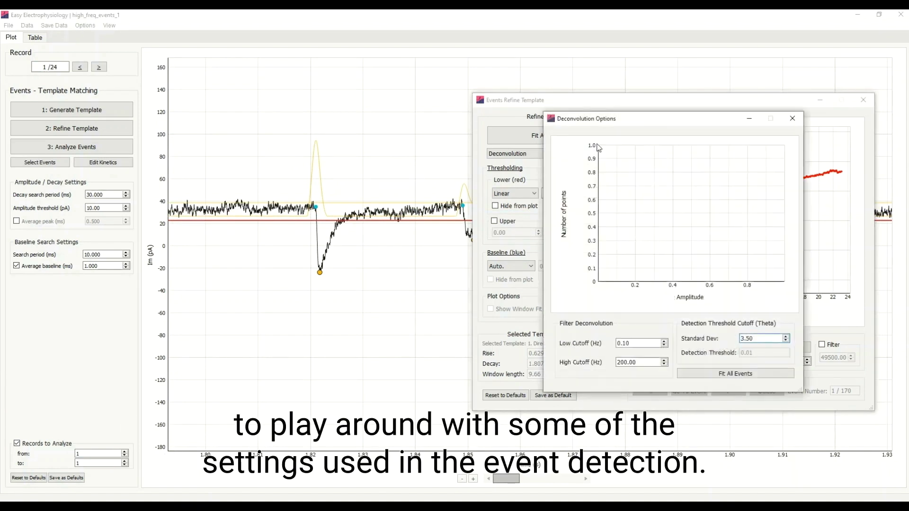
Refit all events to show the amplitude histogram, then select the Standard Dev cutoff value
drag(597, 122, 635, 118)
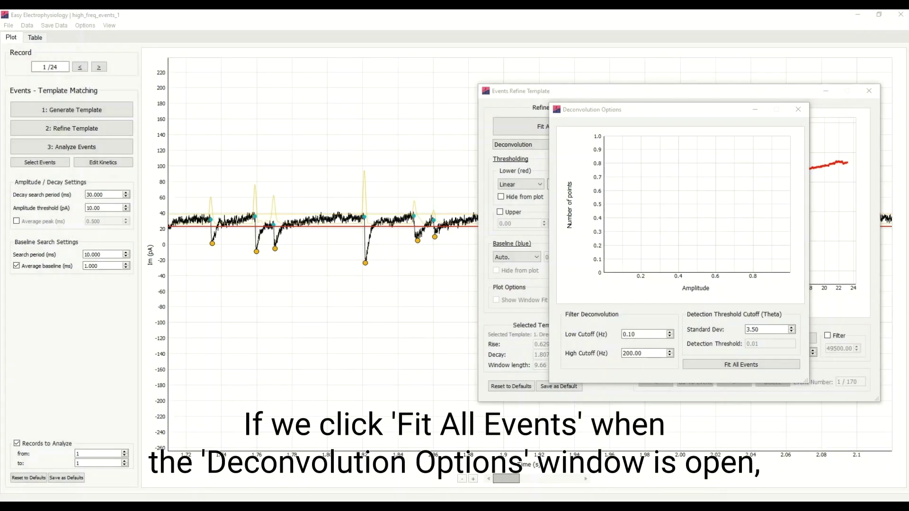
click(749, 367)
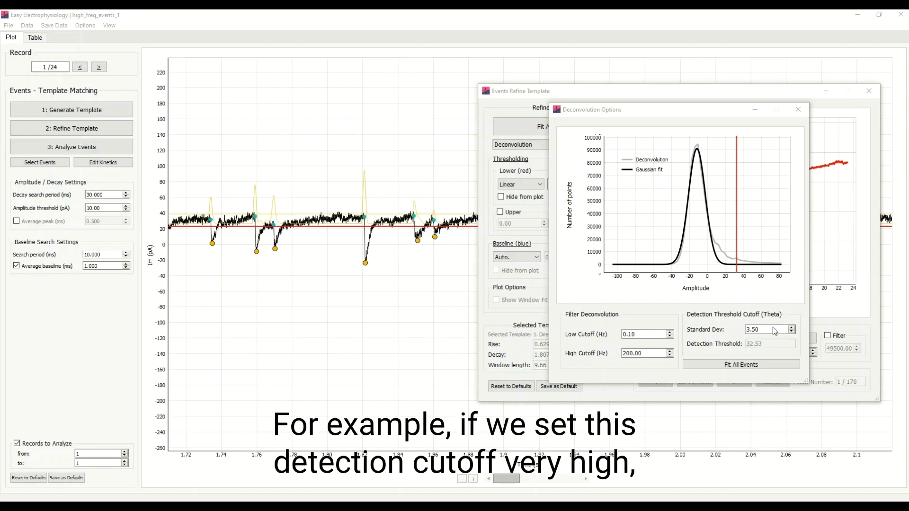
drag(773, 327, 741, 331)
text(1)
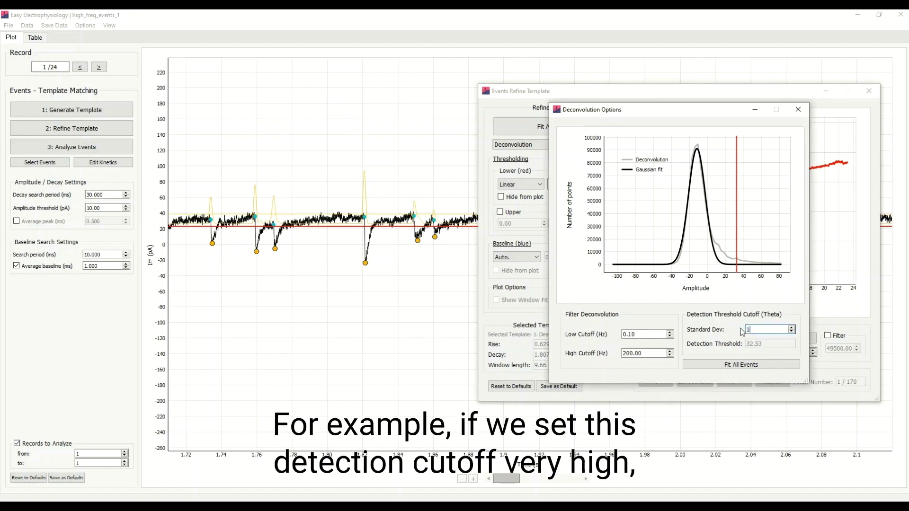
text(0)
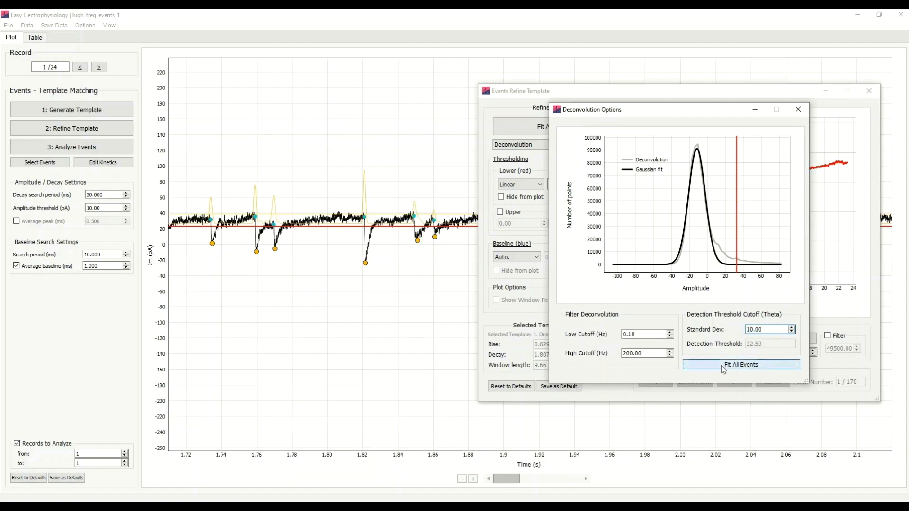
click(723, 366)
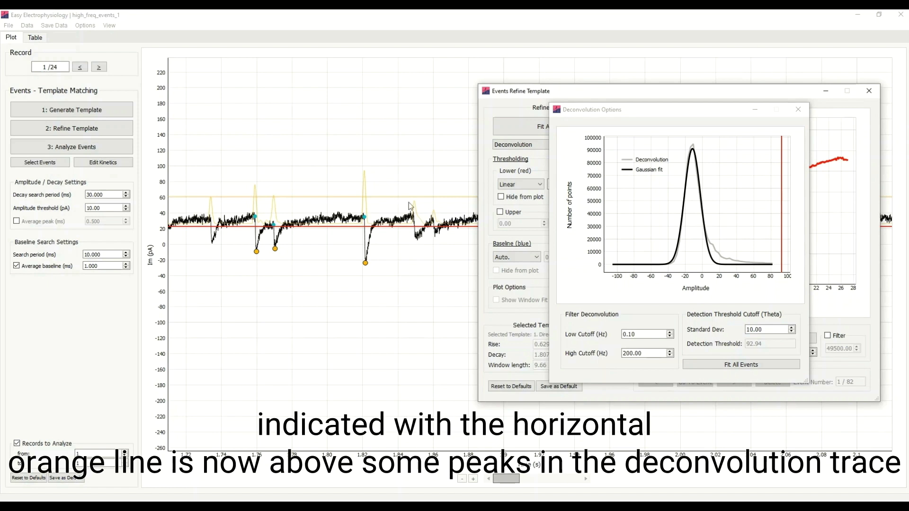
double_click(771, 331)
text(3.5)
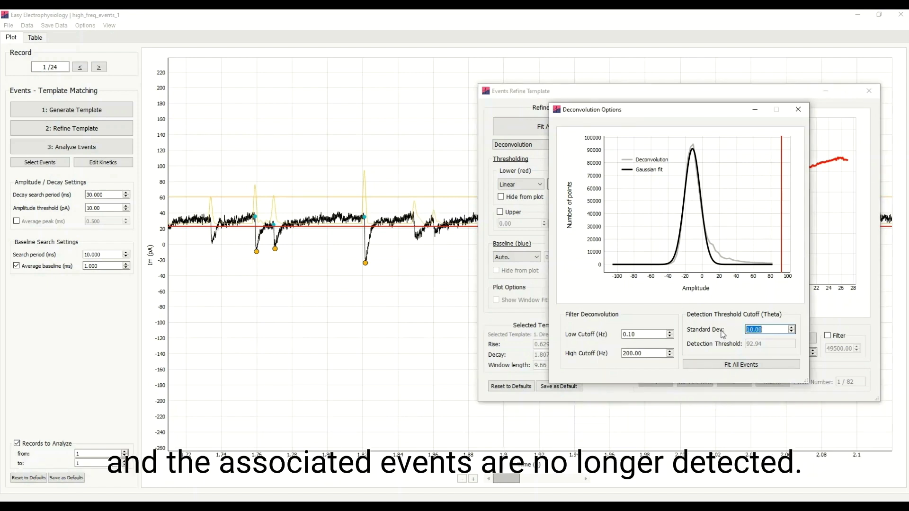
click(742, 365)
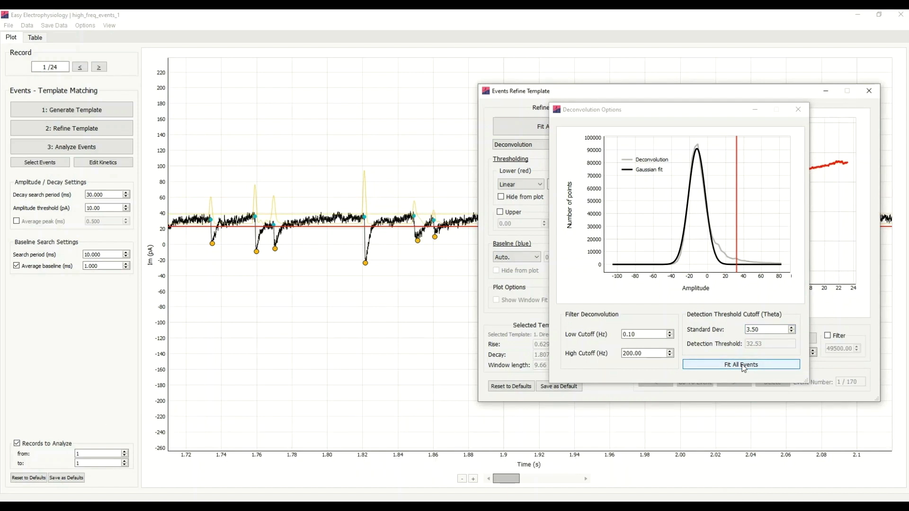
double_click(654, 351)
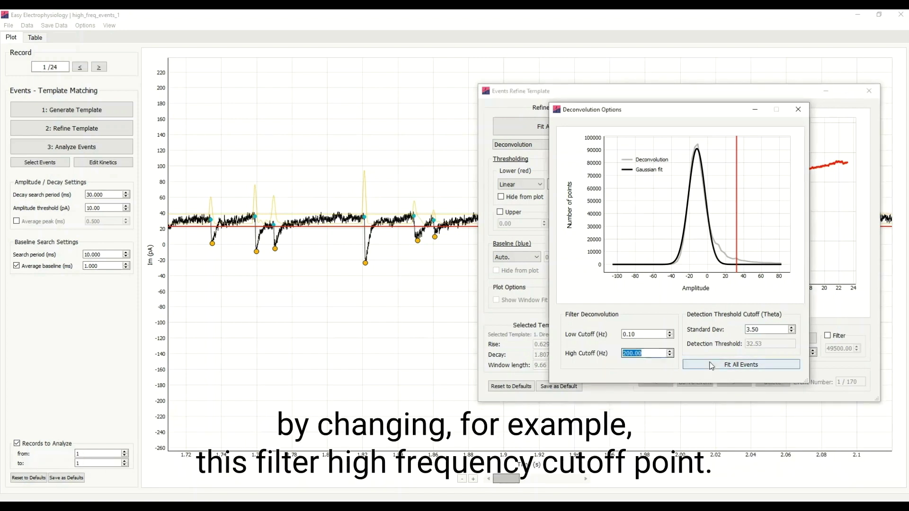
Set the high cutoff to 50 Hz and refit all events
text(50)
key(Tab)
click(720, 371)
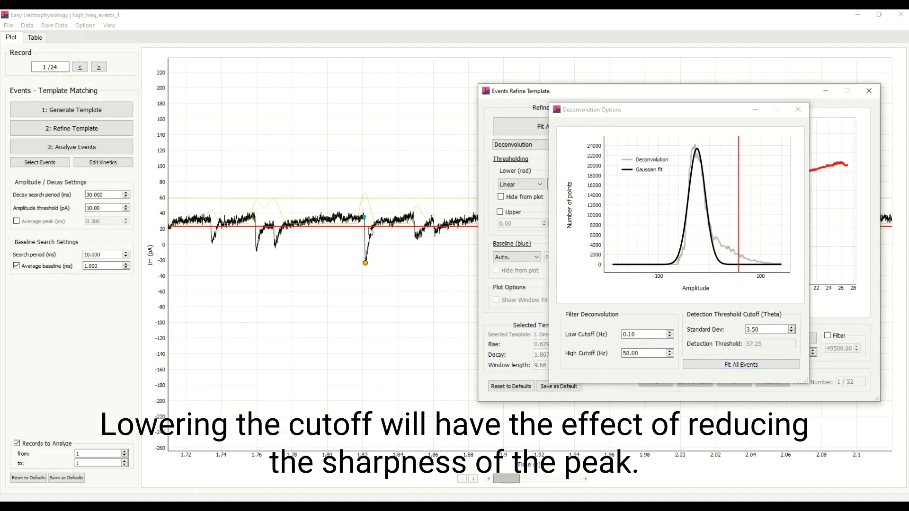
Change the high cutoff to 500 Hz and refit, detecting 192 events
drag(644, 353, 610, 357)
text(500)
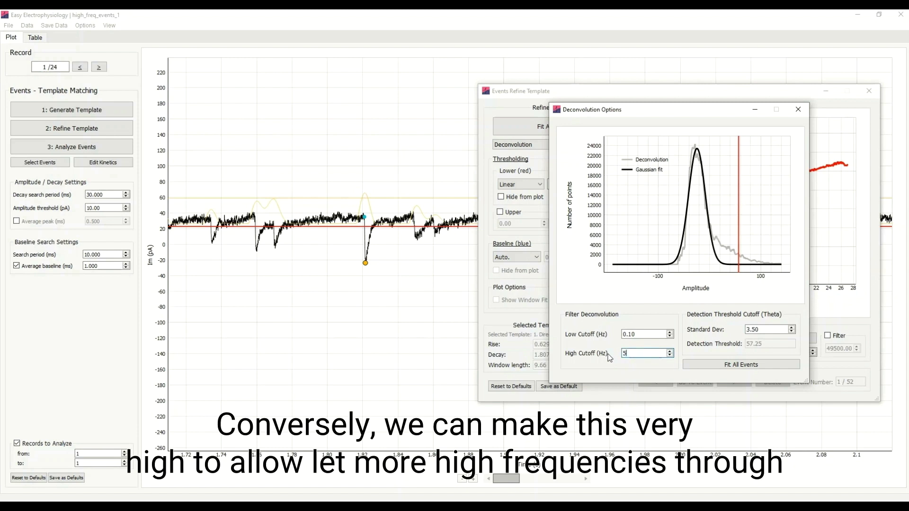
click(689, 368)
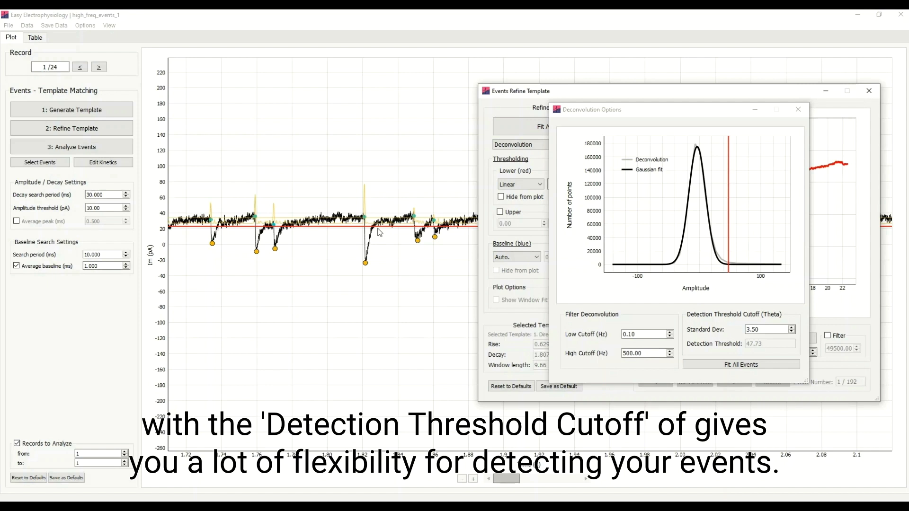
Set the high cutoff back to 200.00 Hz and refit, giving 170 events
click(623, 354)
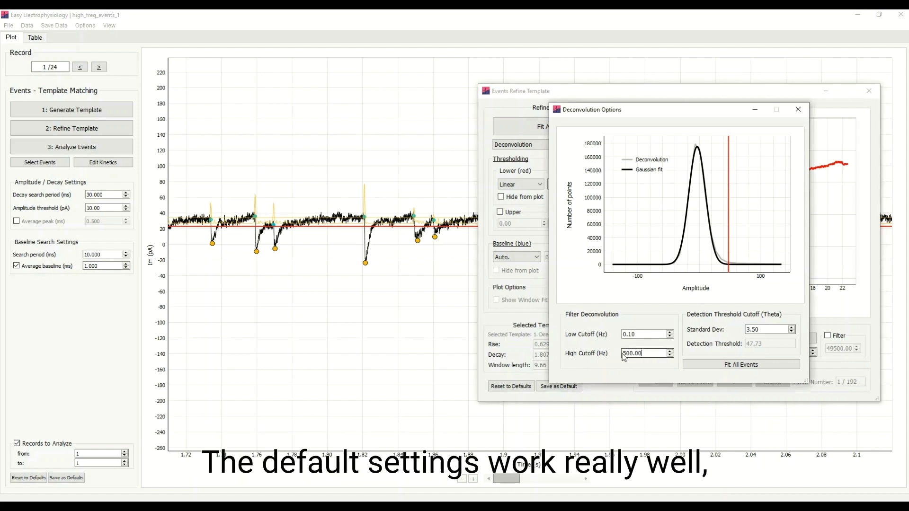
double_click(623, 355)
text(200.00)
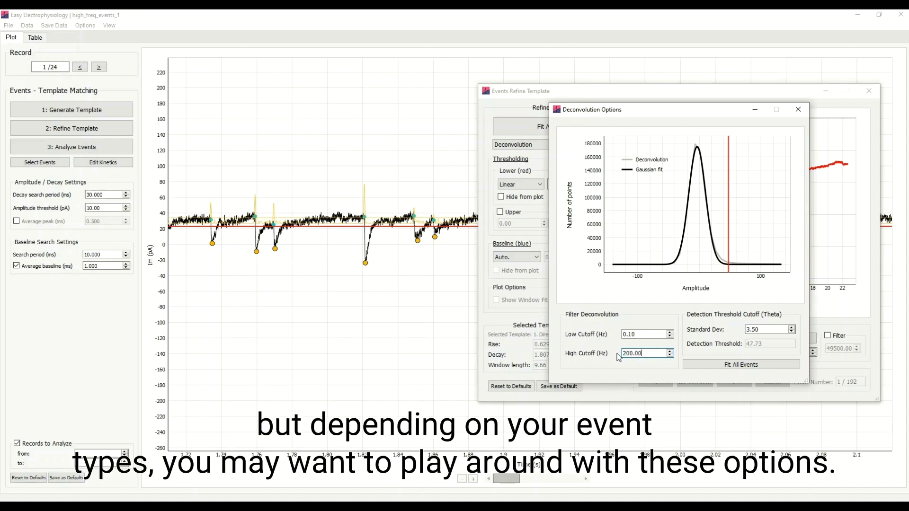
click(729, 367)
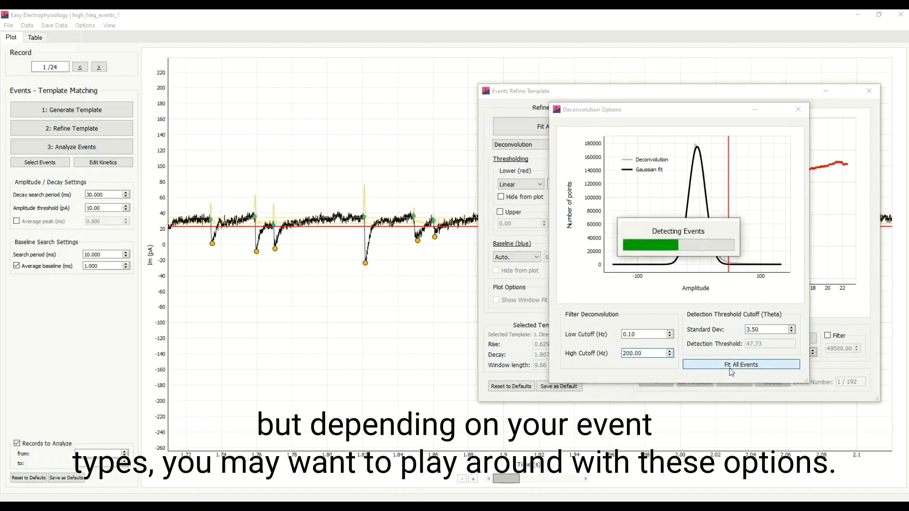
click(754, 109)
Hide the Refine Template window and zoom out to earlier times on record 1's trace
click(825, 91)
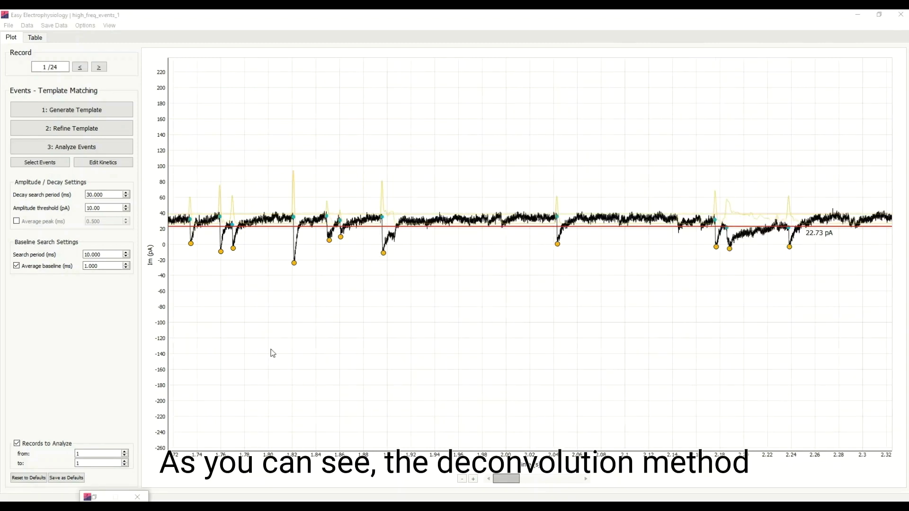
scroll(258, 351, down, 3)
key(Left)
key(Left)
key(Left)
key(Left)
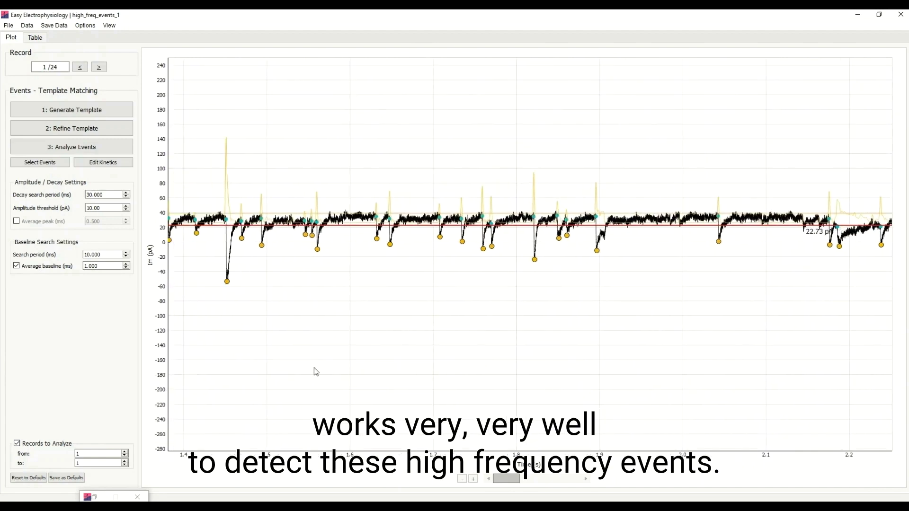